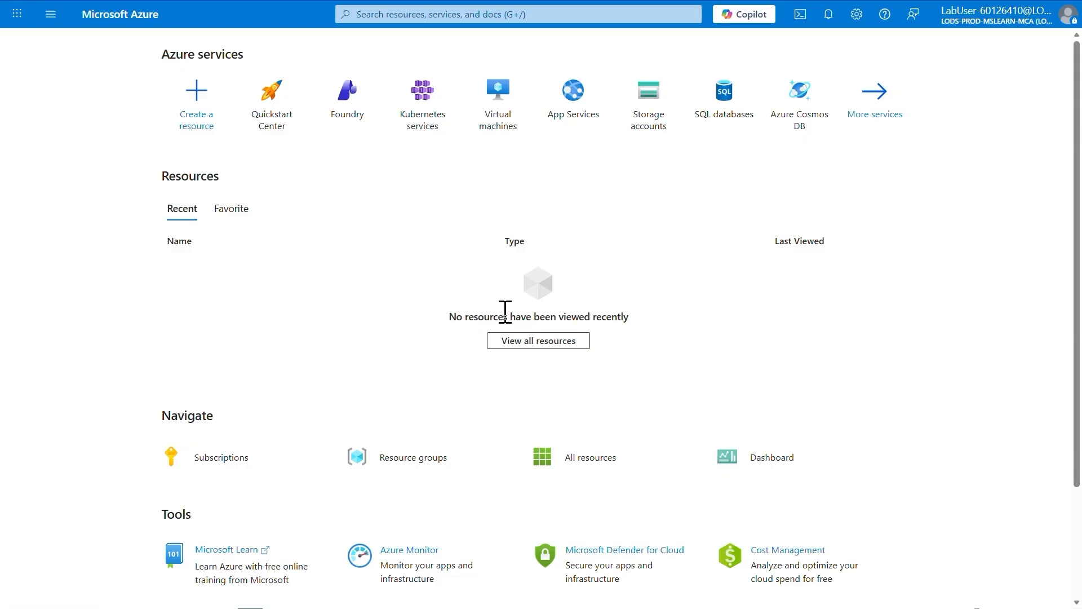
Find the Log Analytics workspaces service and start creating a new workspace
click(383, 13)
text(log ana)
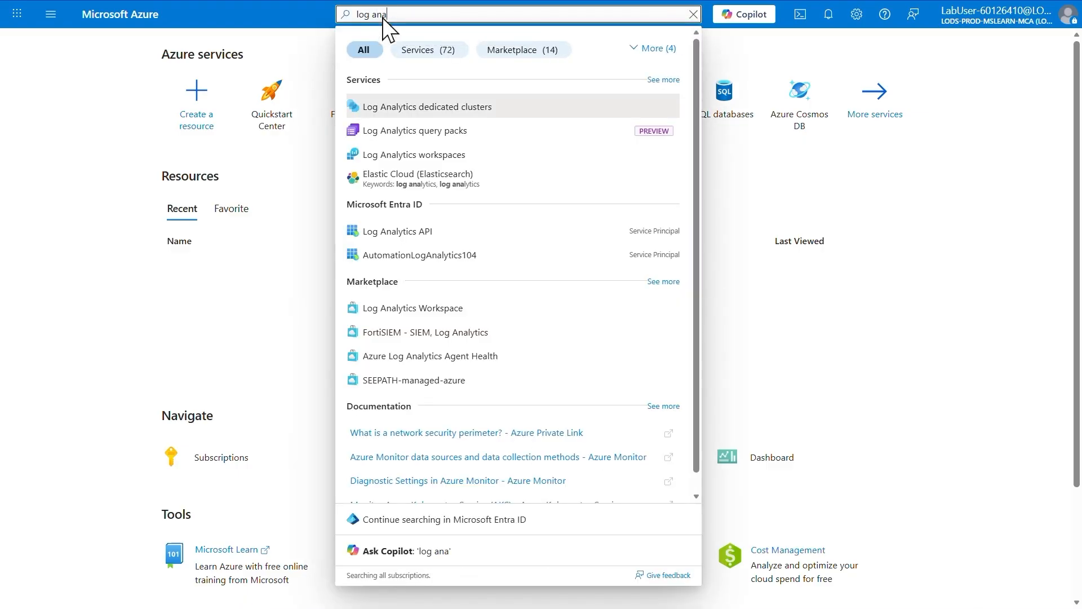
key(Down)
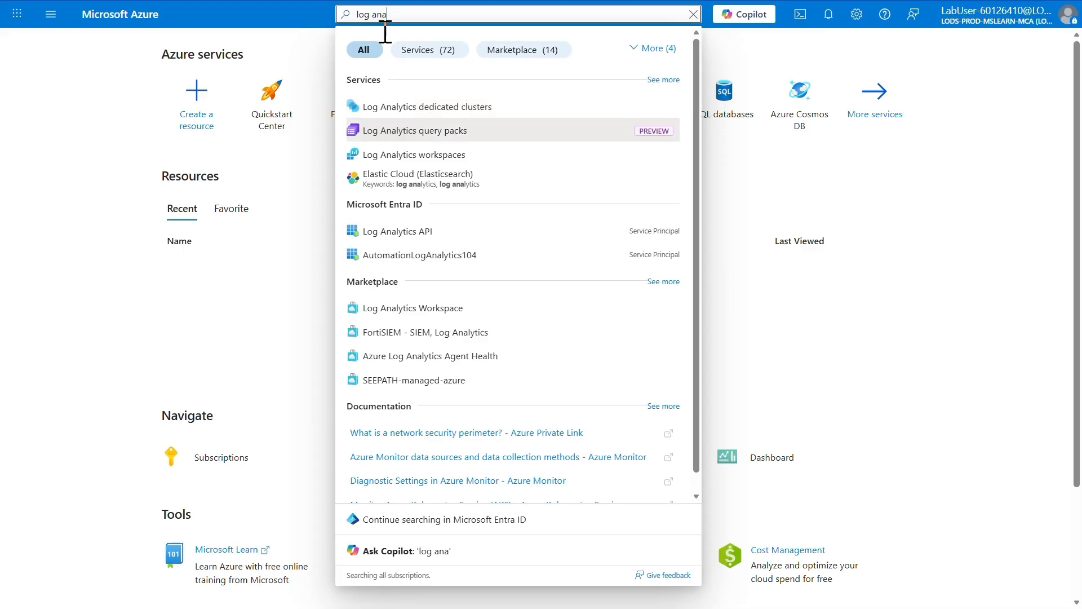
click(379, 155)
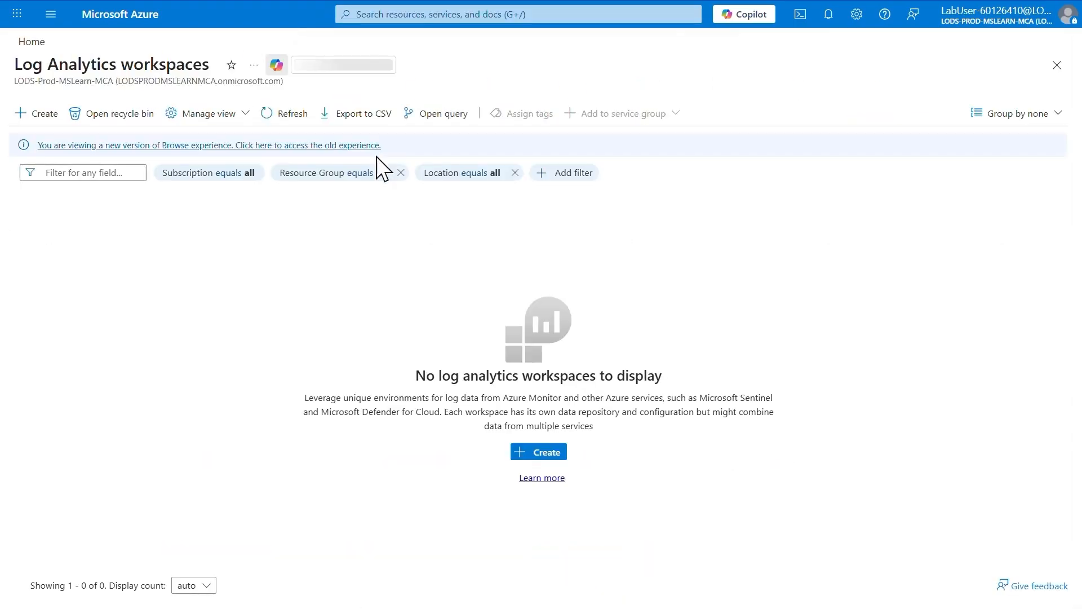
click(54, 127)
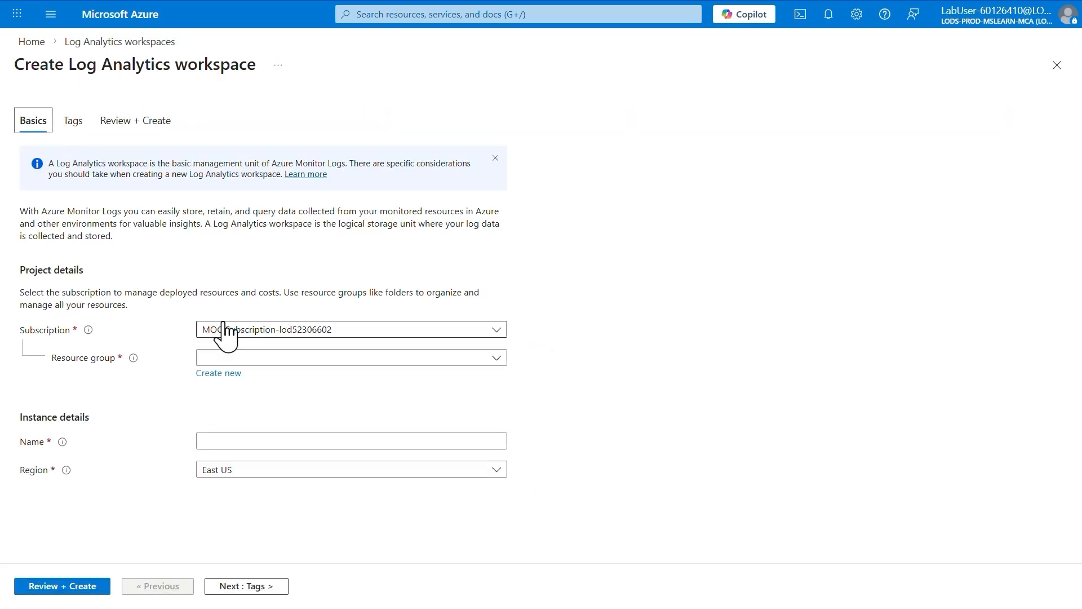
Assign the new workspace to the Defender-RG resource group and name it defenderWorkspace
click(237, 358)
click(223, 406)
click(235, 441)
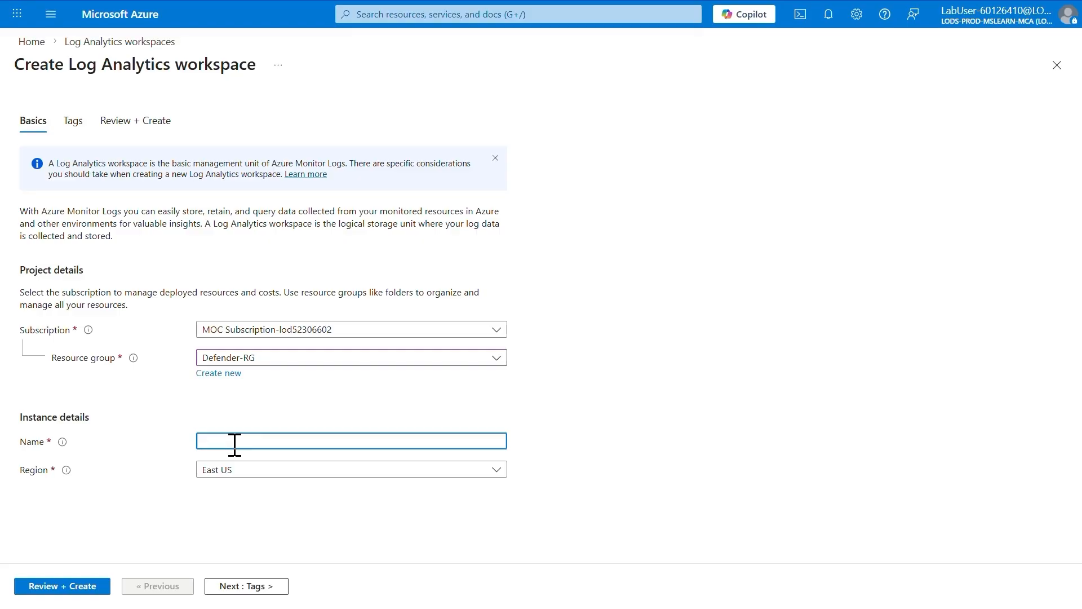
text(de)
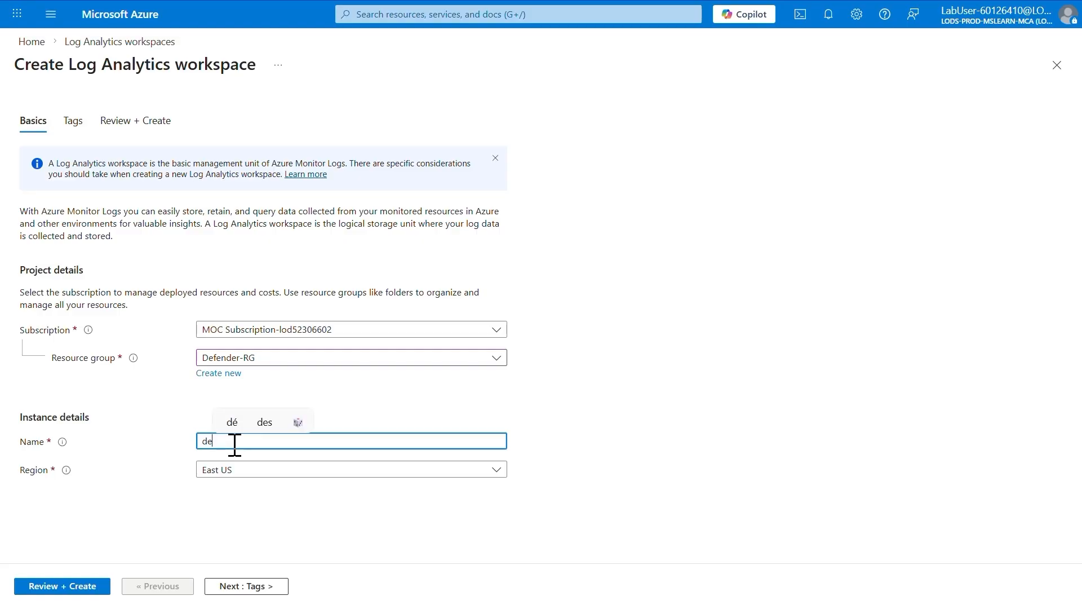
text(fenderWorkspace)
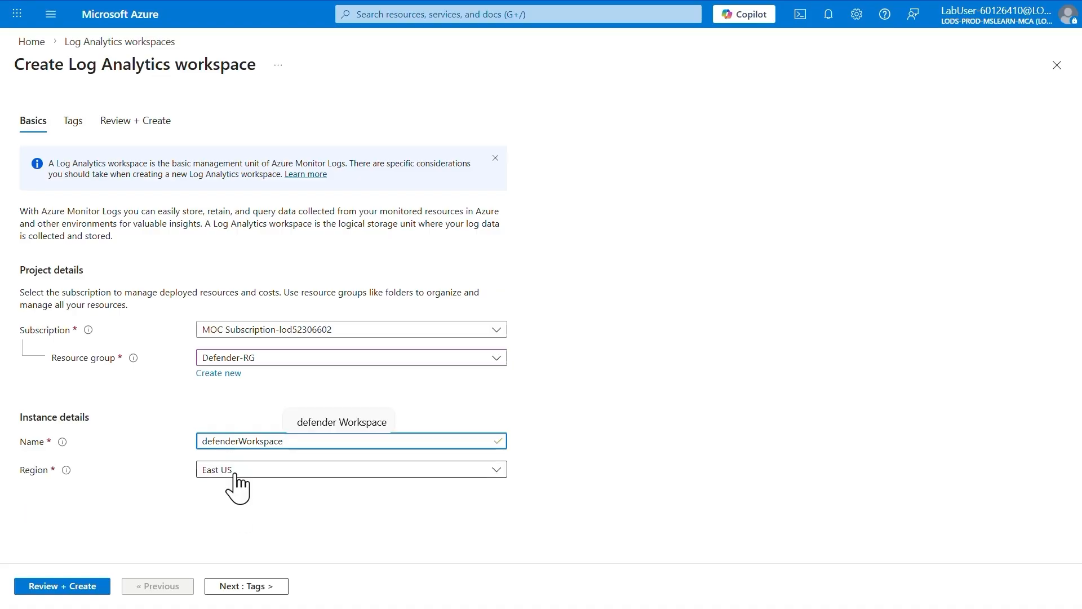
Set the workspace region to West US 2, review and create it, and open the deployed resource
click(236, 471)
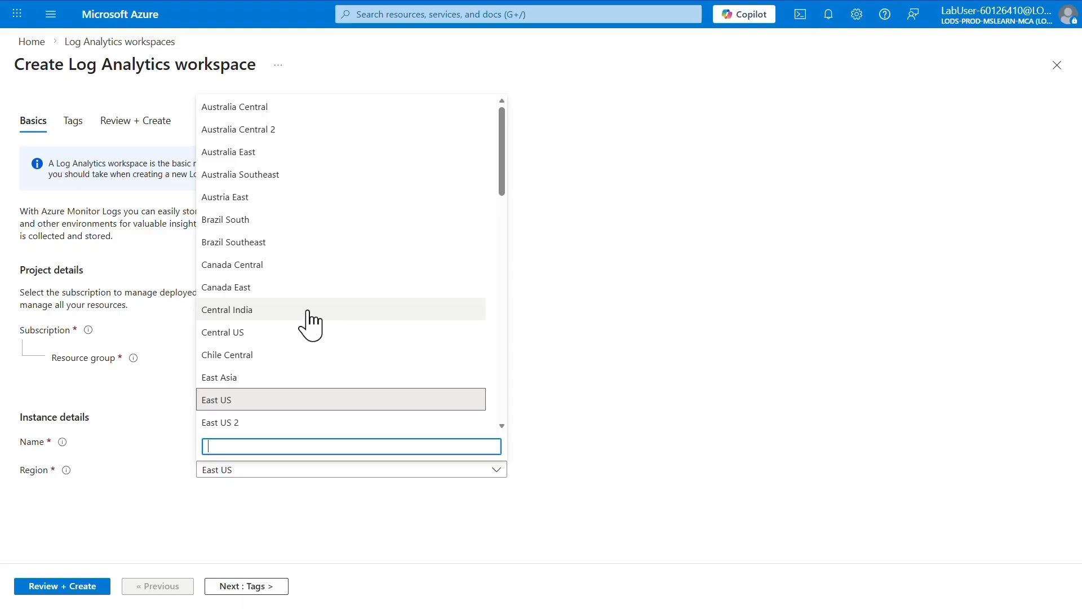
text(west)
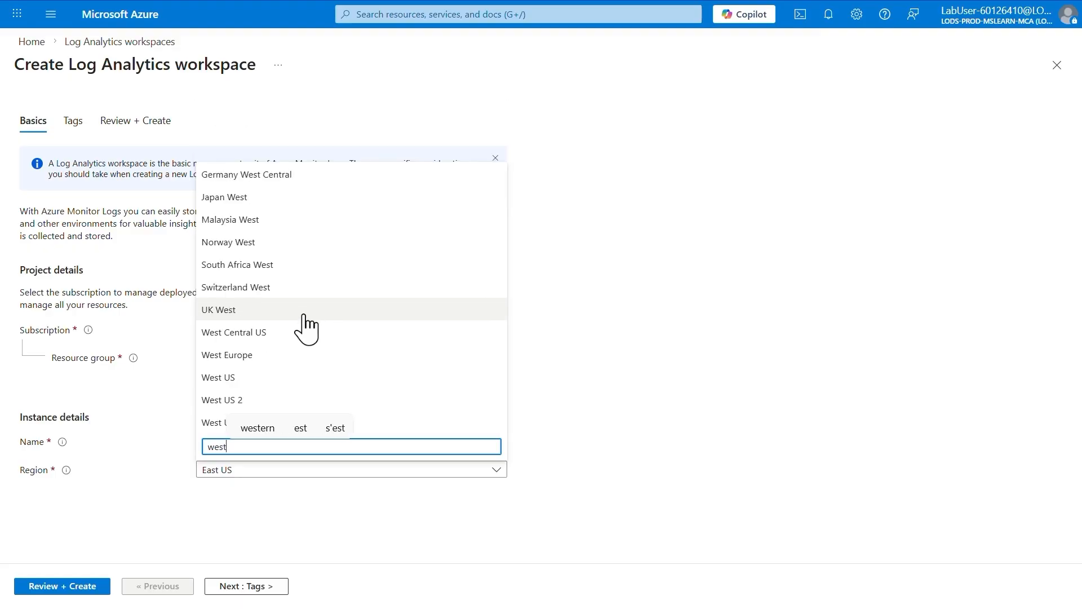
click(243, 401)
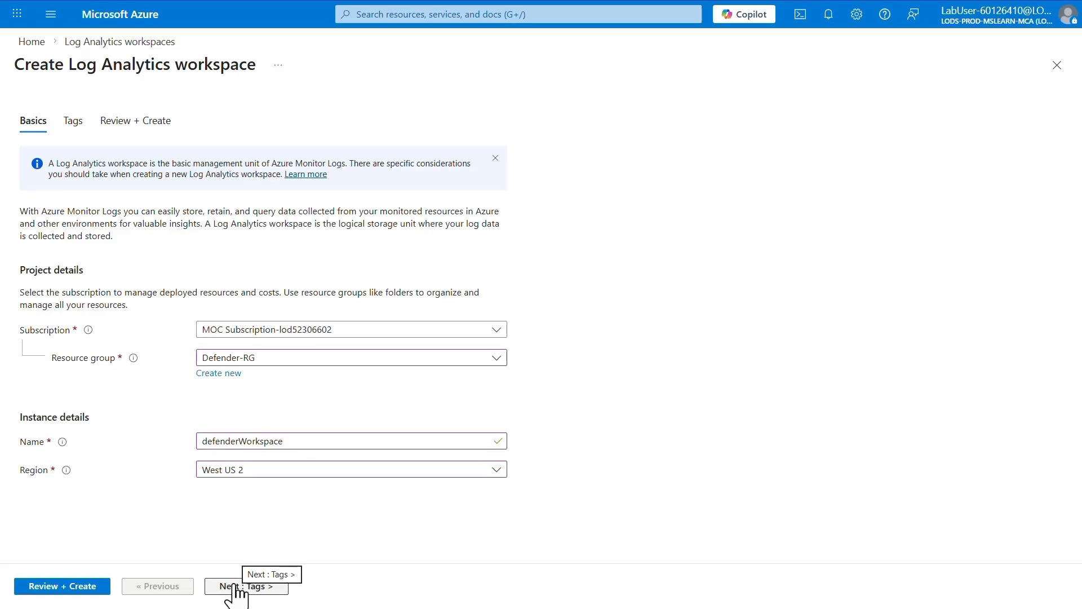
click(54, 586)
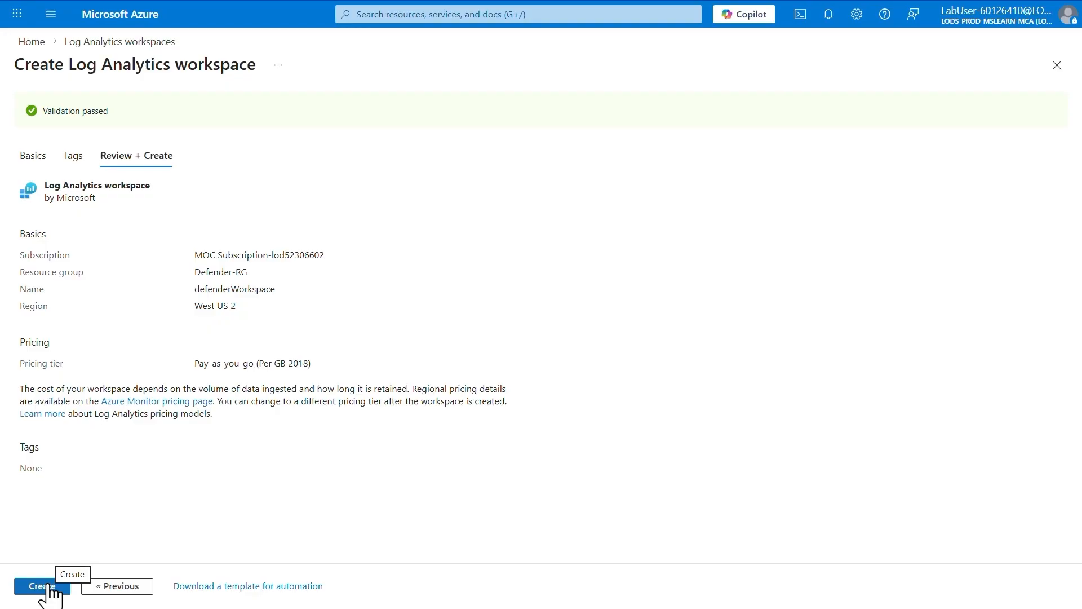
click(51, 589)
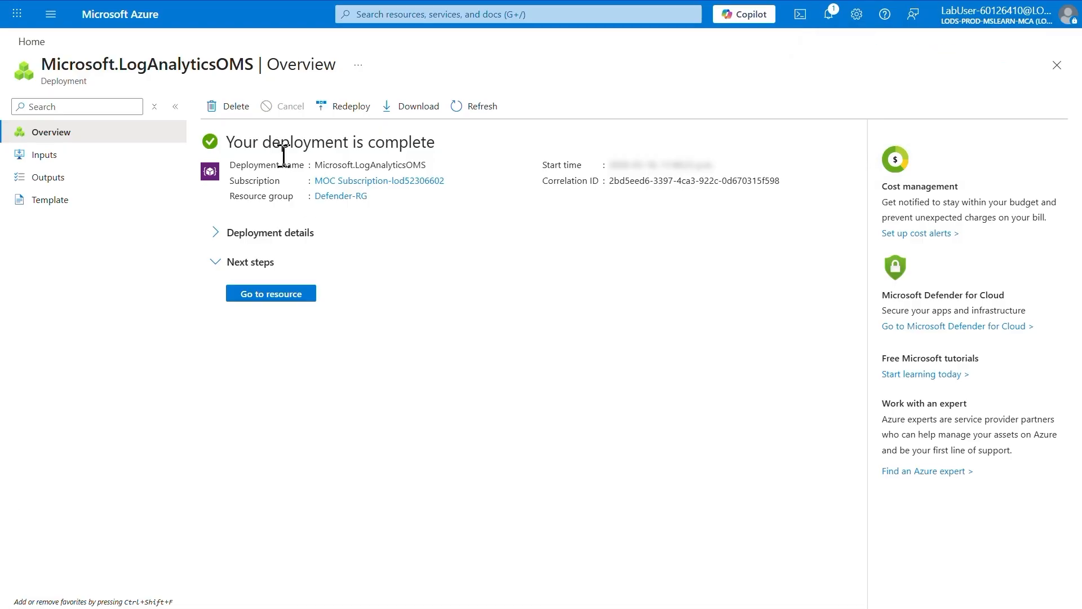
click(272, 293)
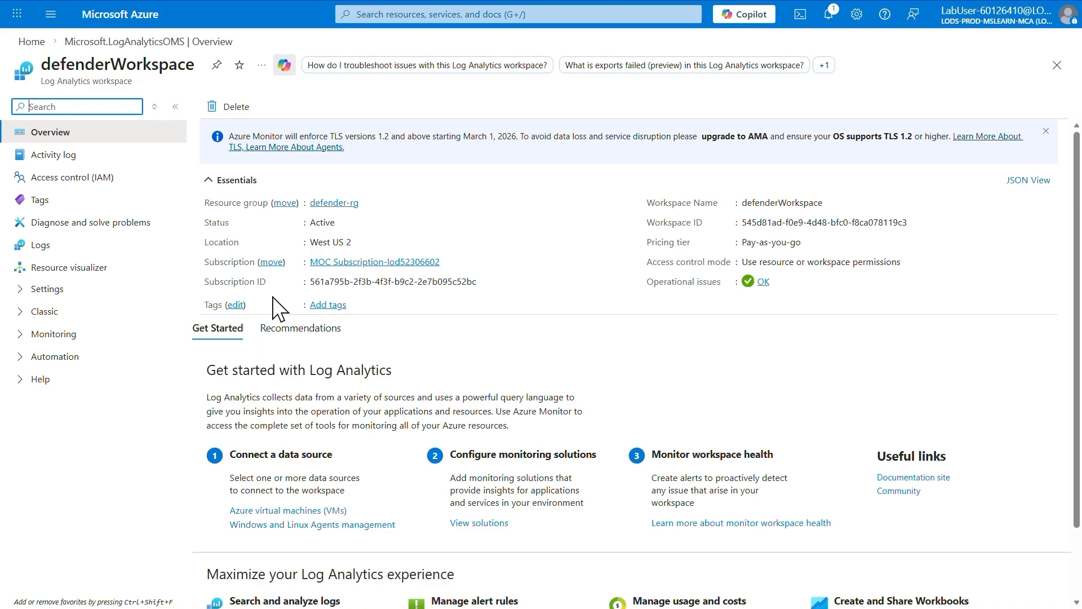
Add Microsoft Sentinel to defenderWorkspace and acknowledge the free trial notice
click(406, 14)
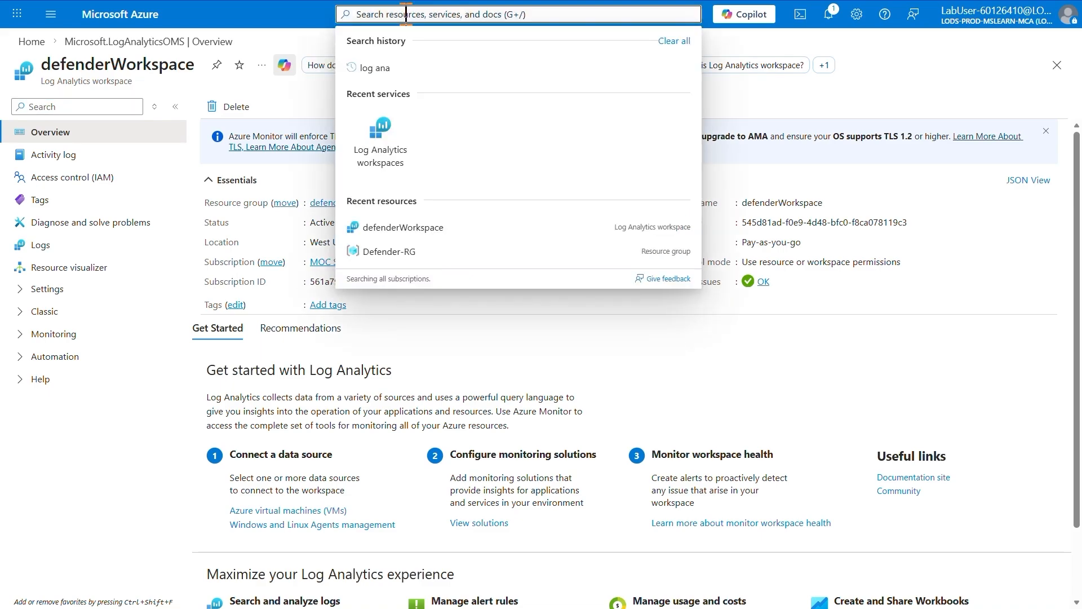
text(sentin)
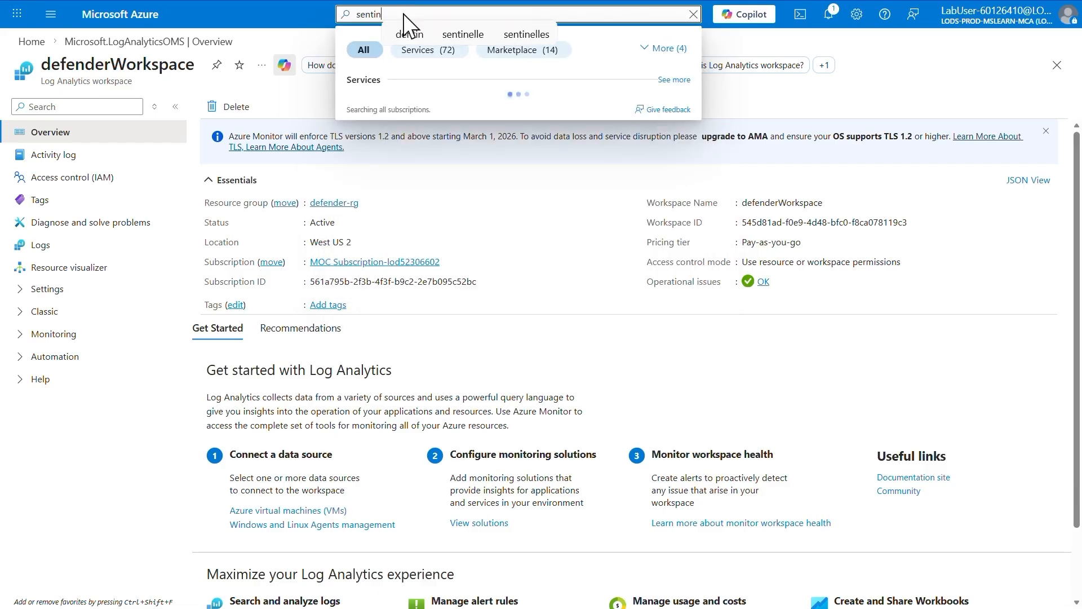
click(388, 107)
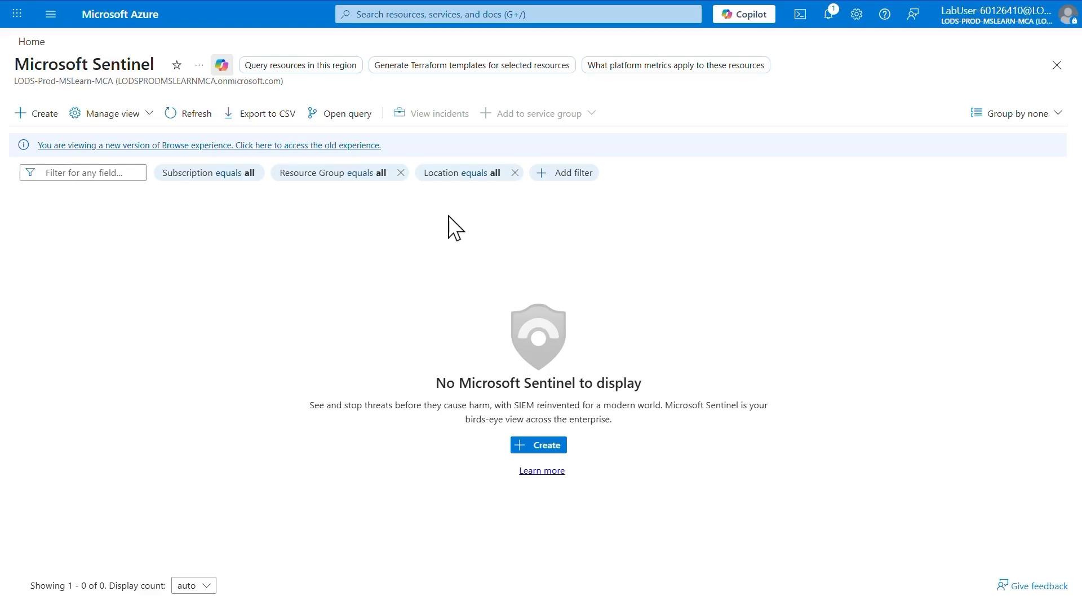
click(548, 448)
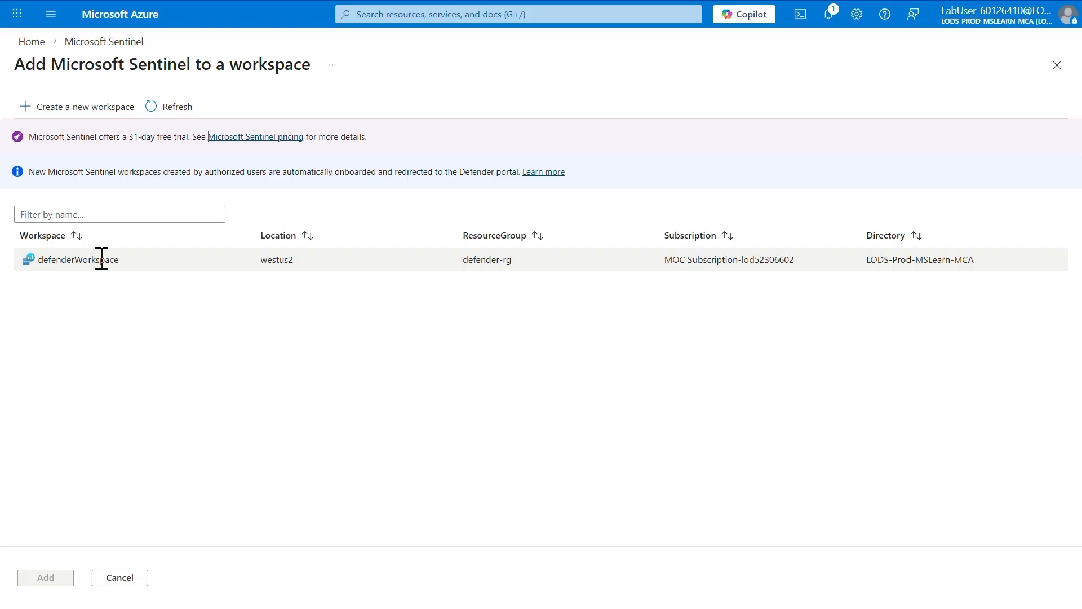
click(101, 258)
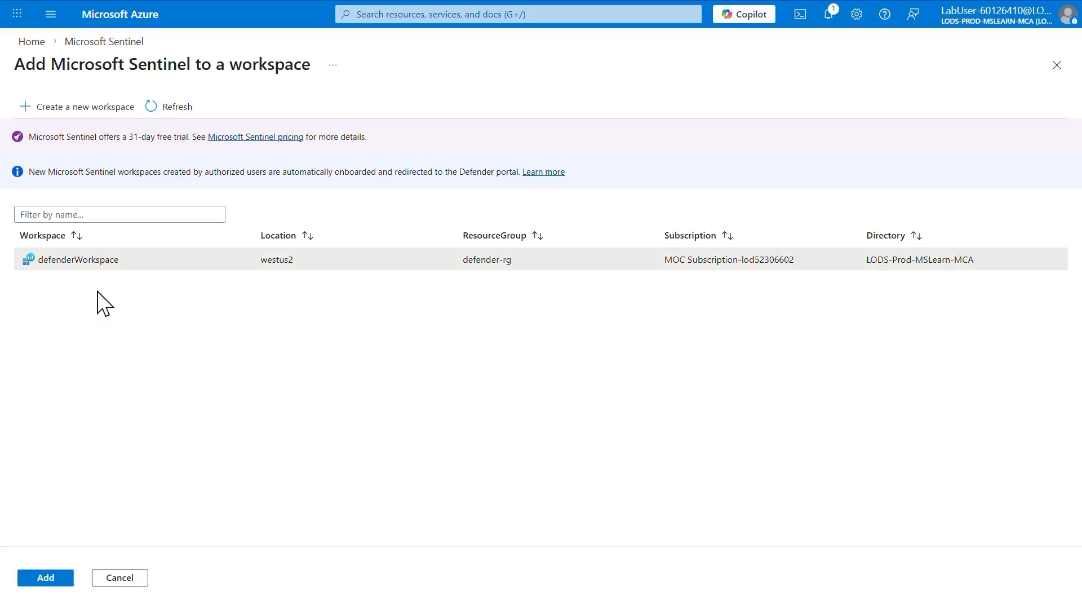
click(50, 578)
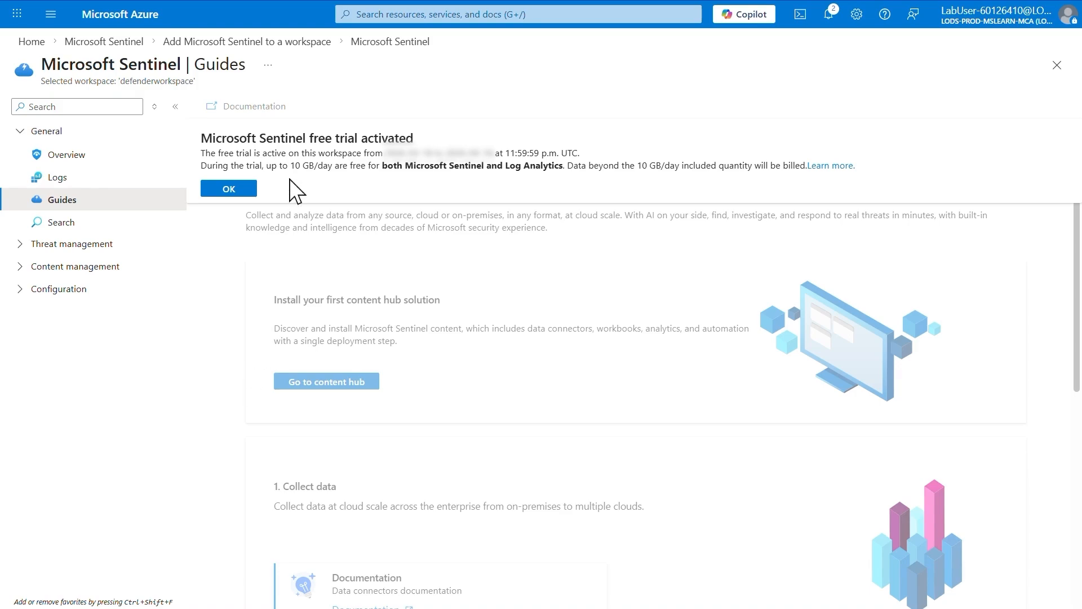
click(231, 190)
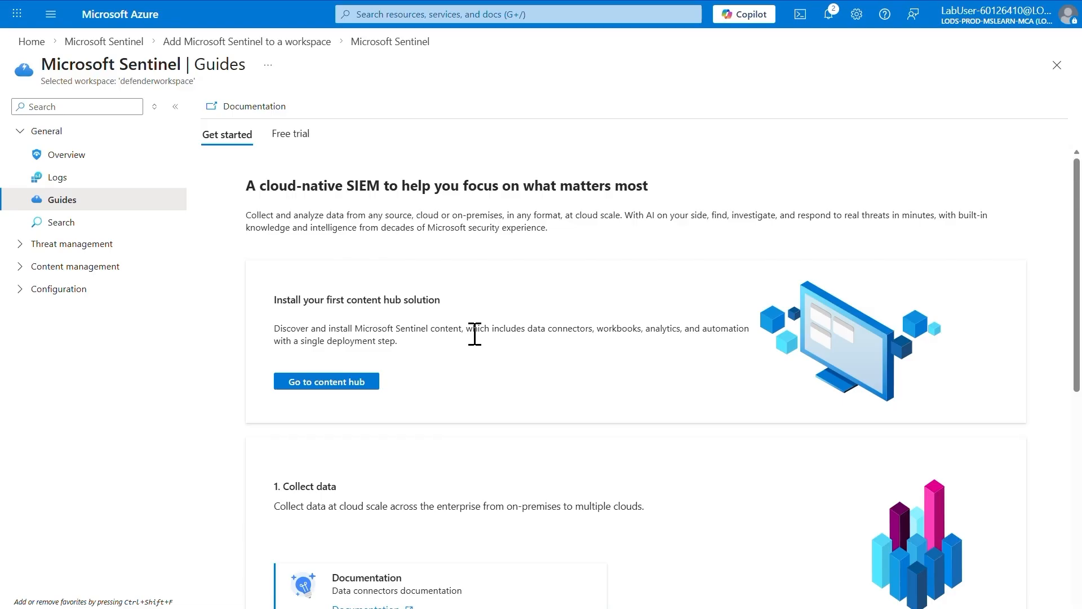
Open the usage and estimated costs settings of the defenderWorkspace Log Analytics workspace
click(397, 13)
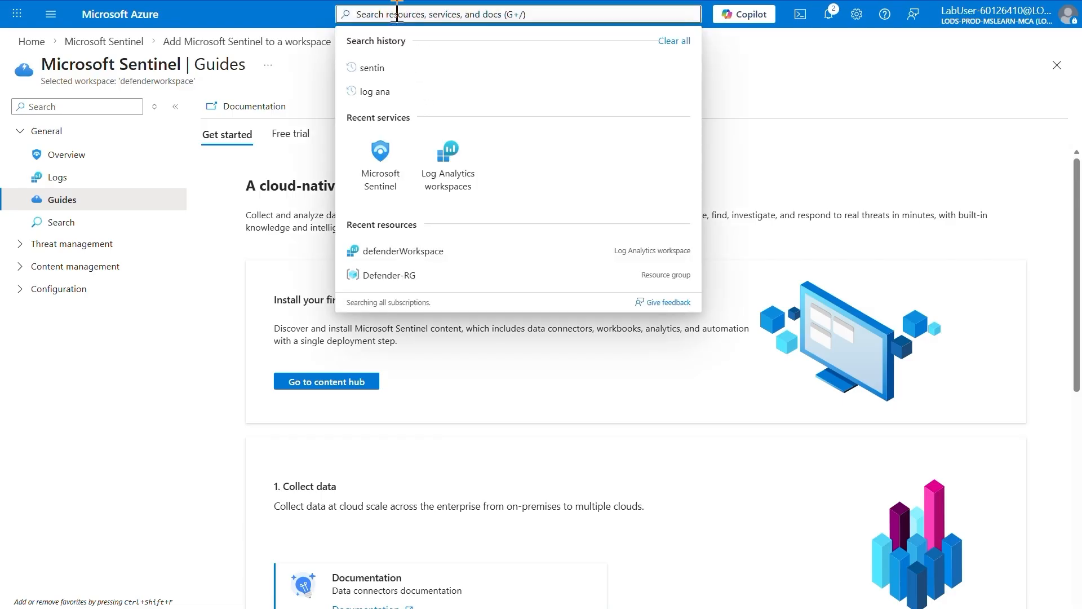
click(454, 178)
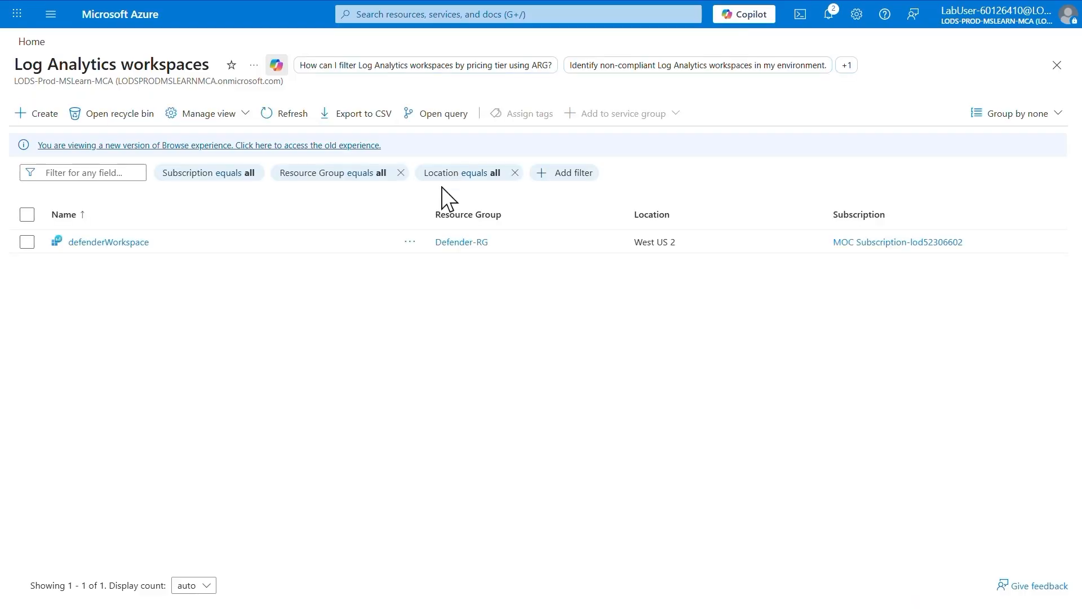
click(108, 243)
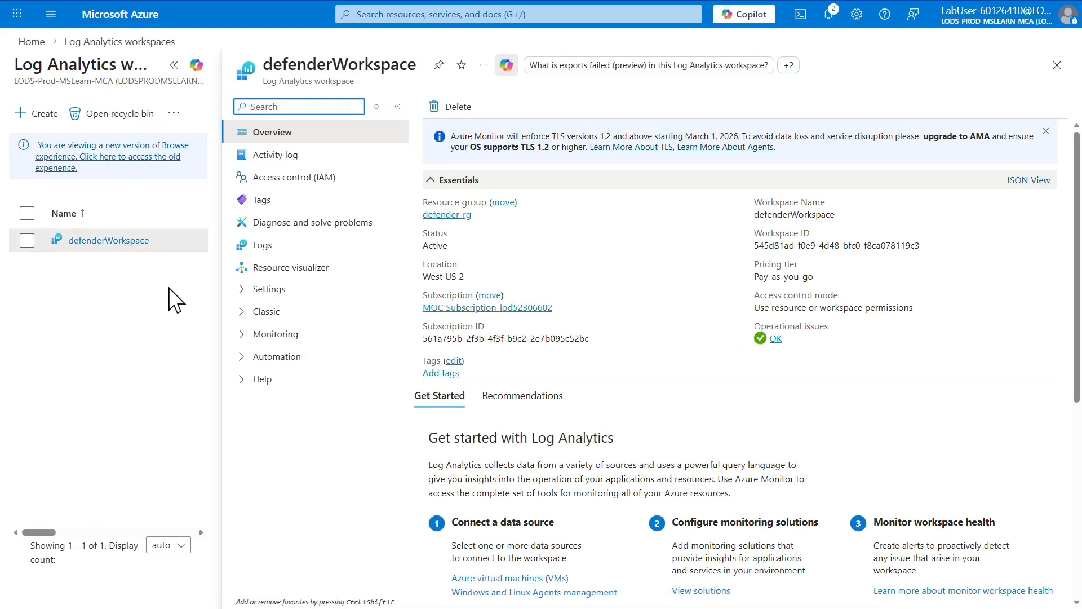
click(241, 290)
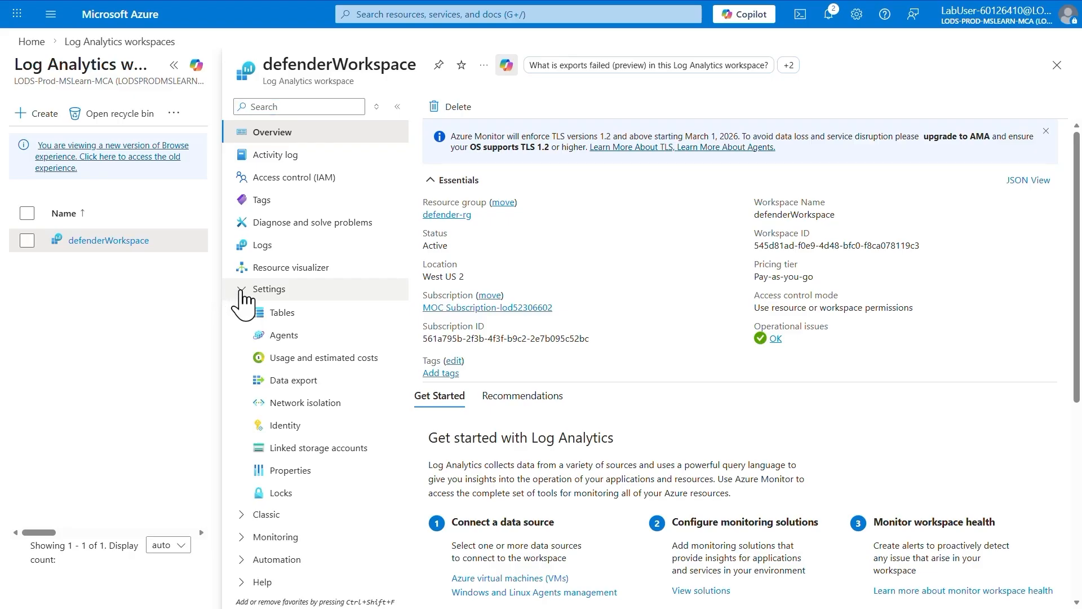
click(290, 359)
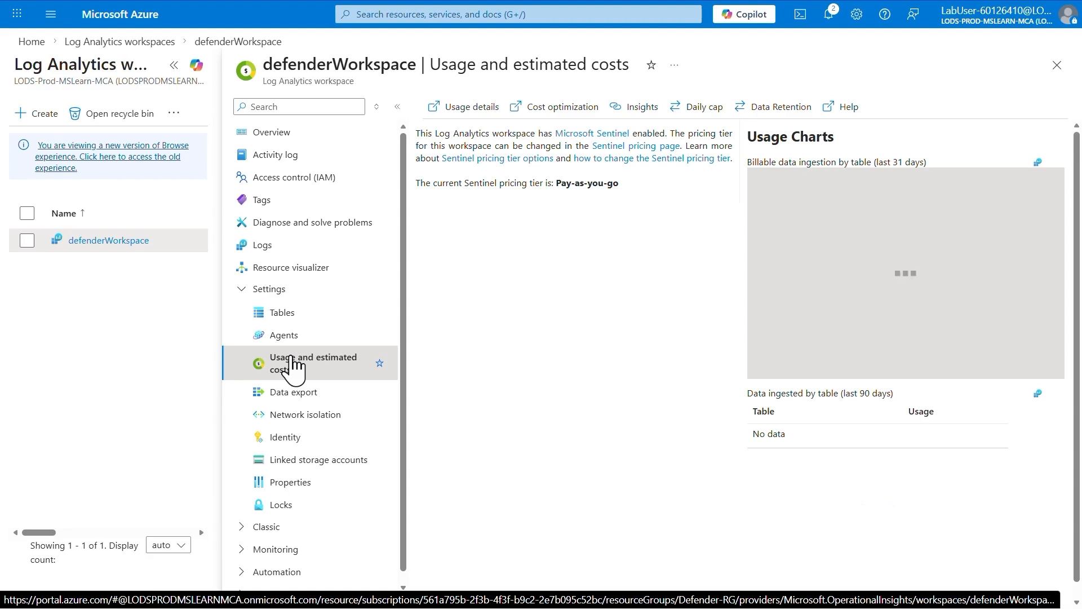
Set the data retention of defenderWorkspace to 180 days
click(794, 109)
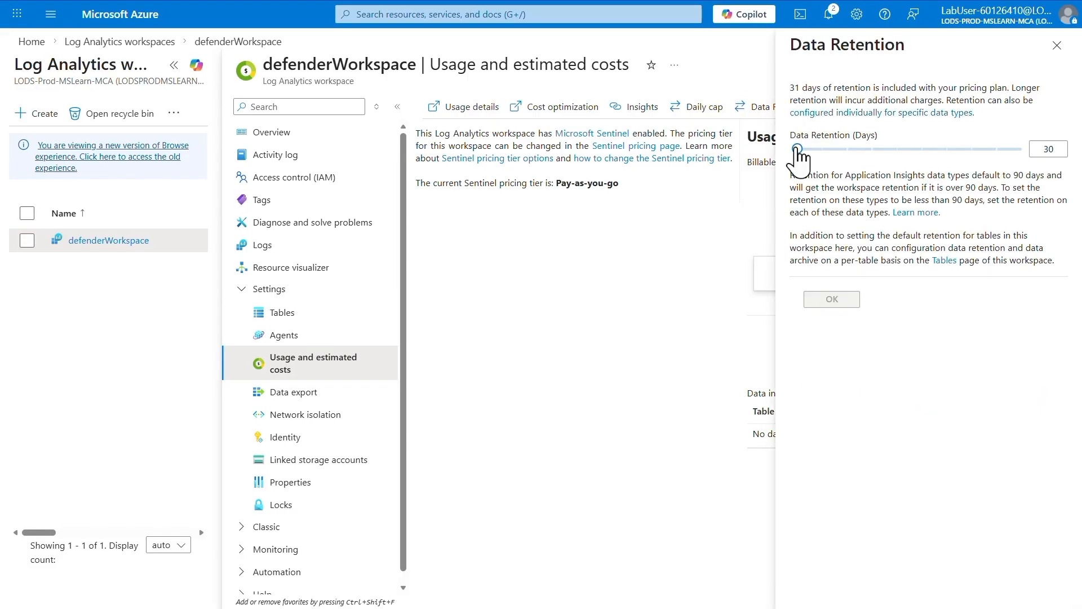
drag(797, 149, 923, 151)
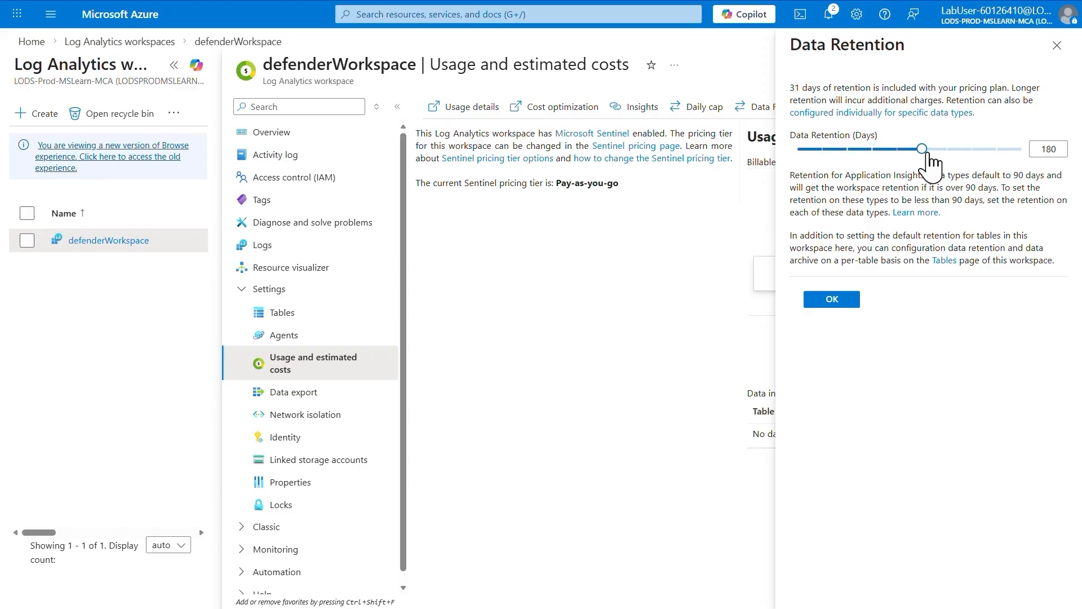
click(835, 303)
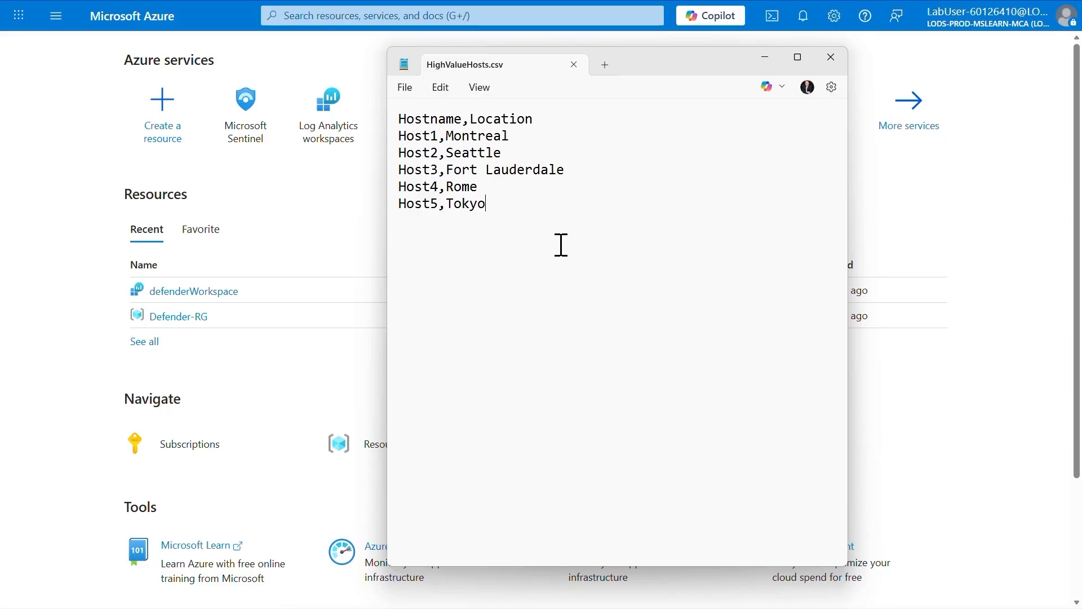
Return to the Azure portal from the CSV file and open the watchlists of defenderWorkspace in Microsoft Sentinel
click(296, 192)
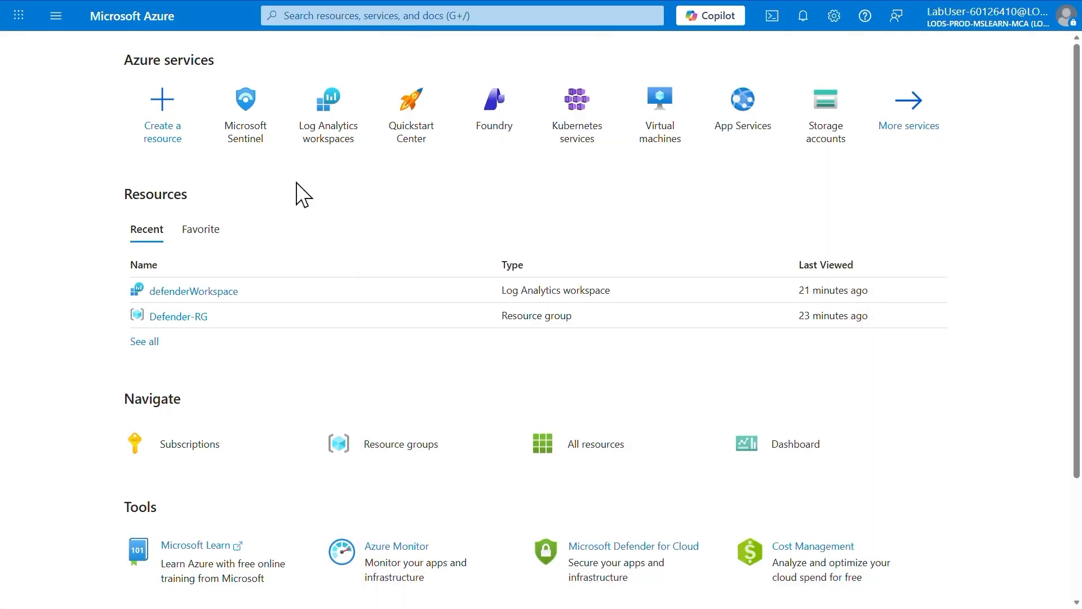
click(247, 103)
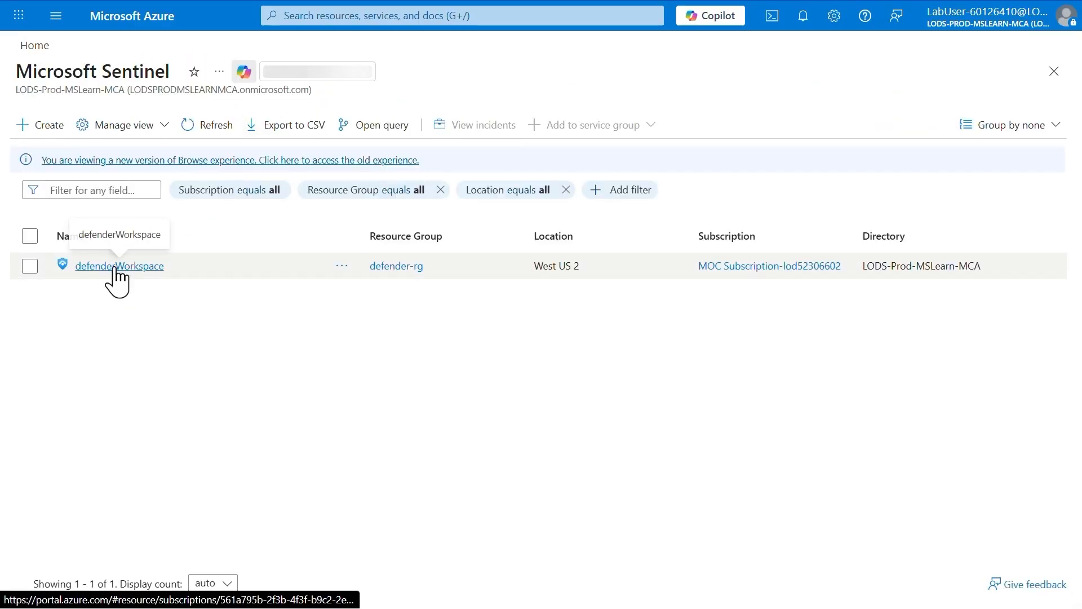
click(116, 267)
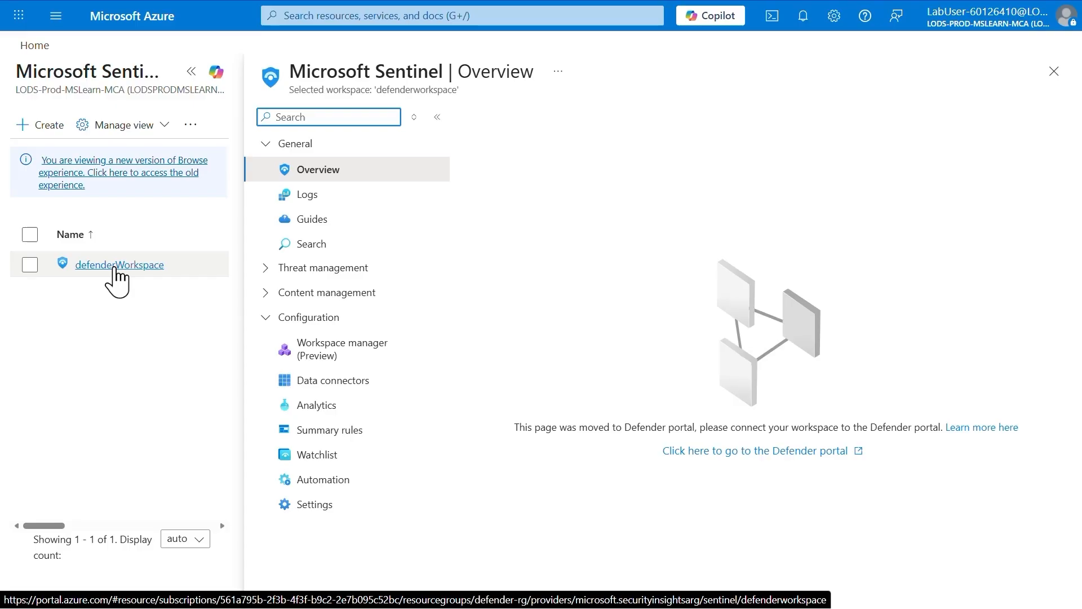
click(314, 459)
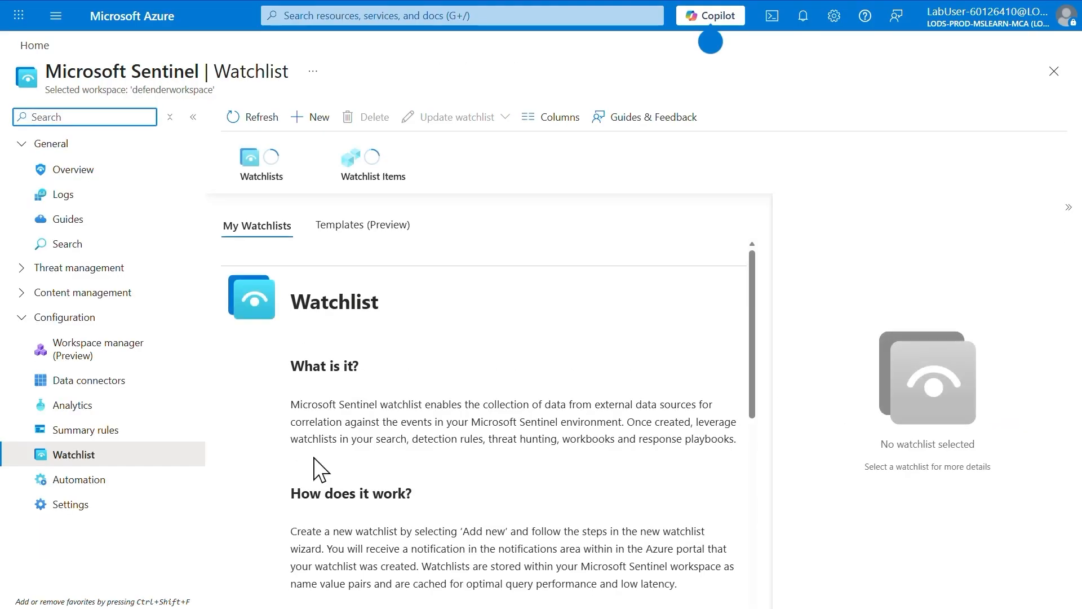
Start a new watchlist and name it HighValueHosts
click(319, 118)
click(342, 154)
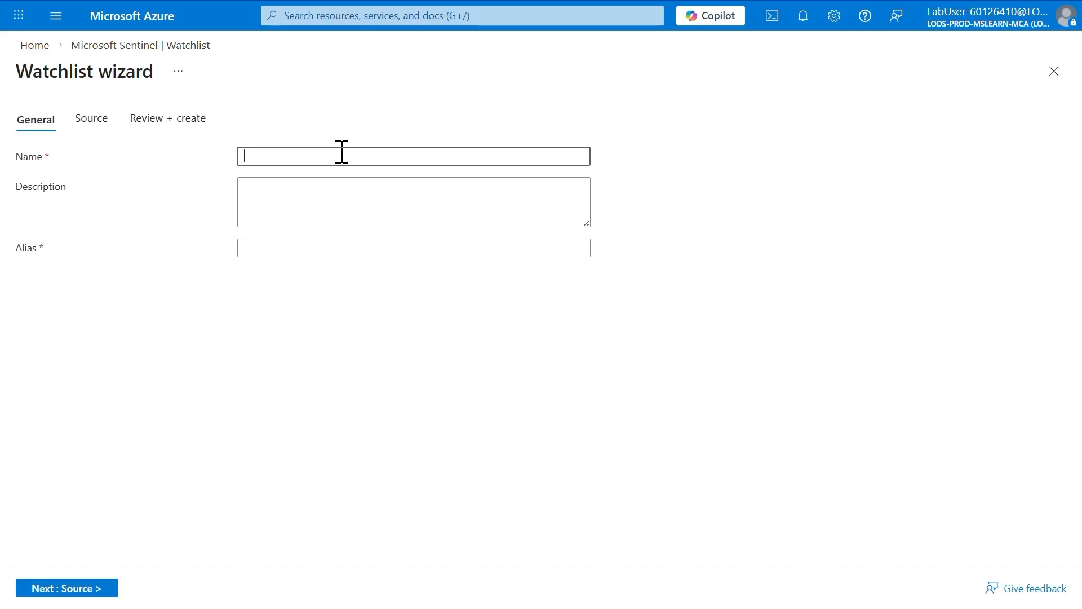
text(High)
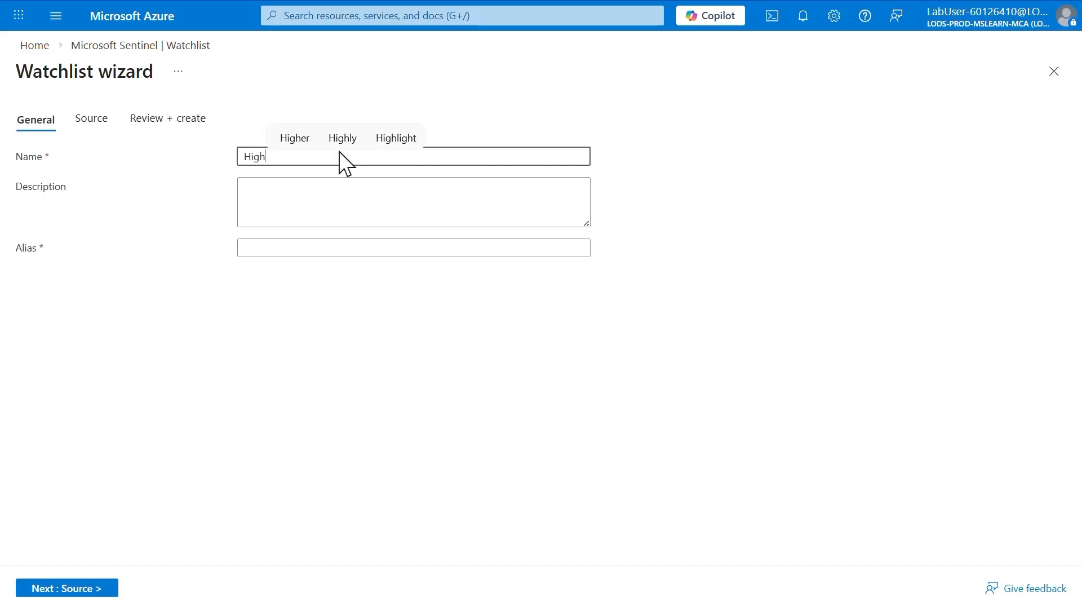
text(ValueHosts)
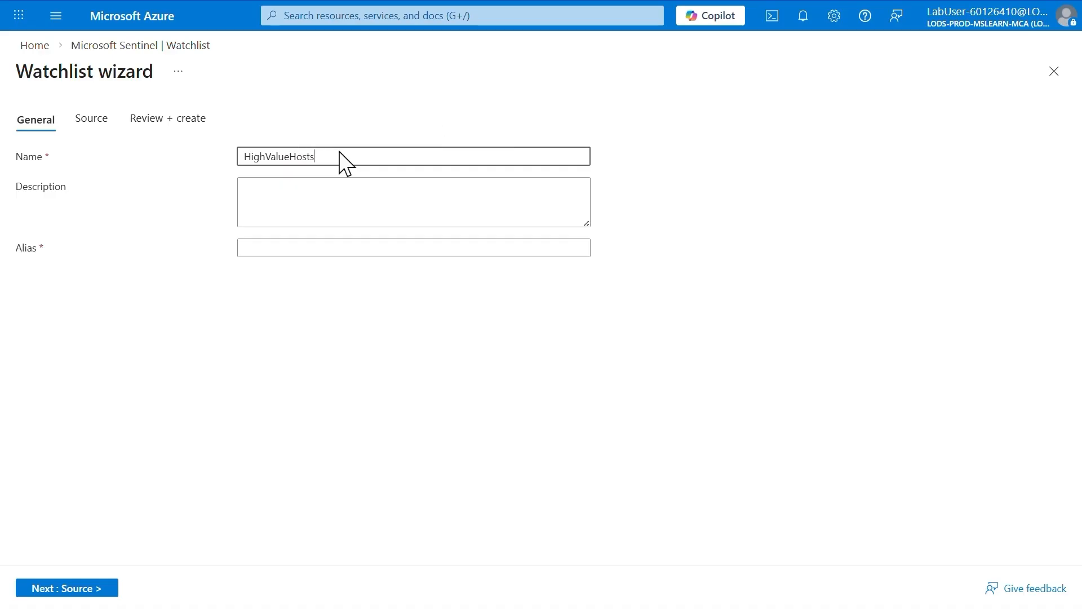
Describe the watchlist as "High value hosts" and reuse its name, HighValueHosts, as the alias
key(ctrl+a)
key(ctrl+c)
key(Tab)
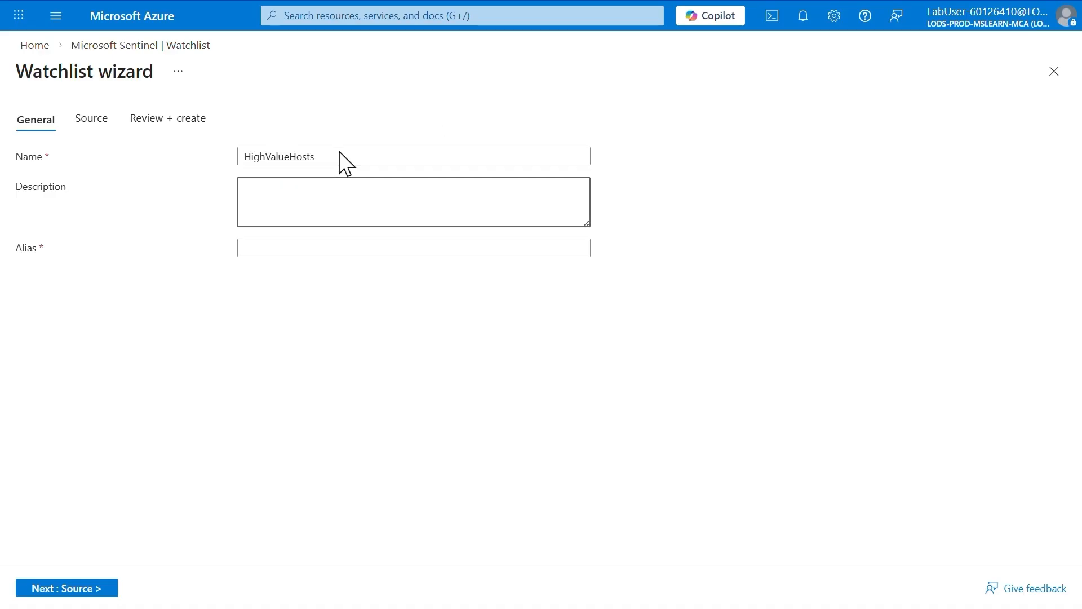
text(Hi)
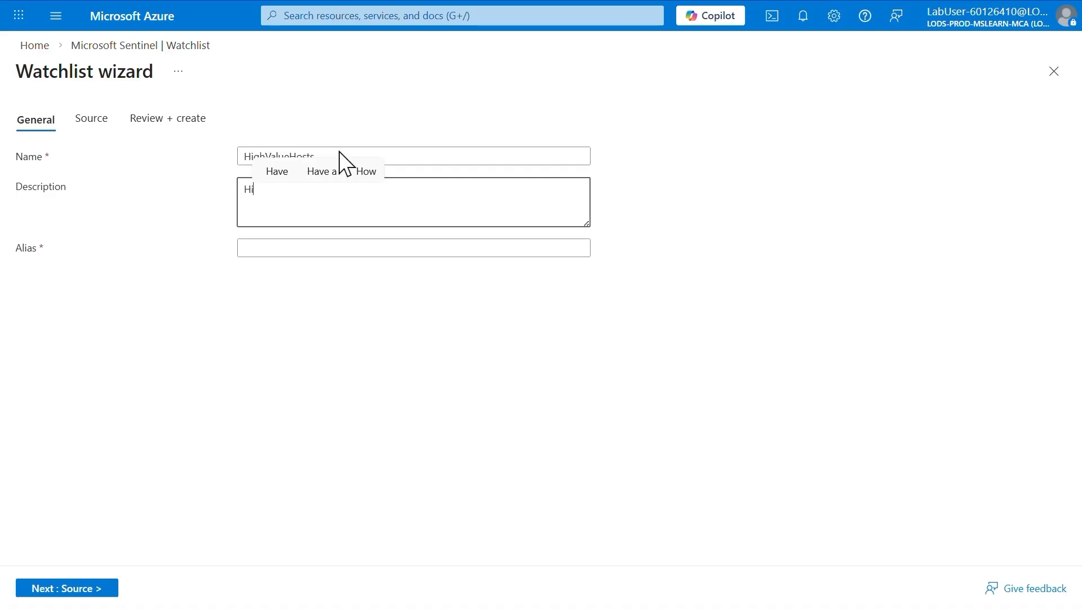
text(gh value hosts)
key(Tab)
key(ctrl+v)
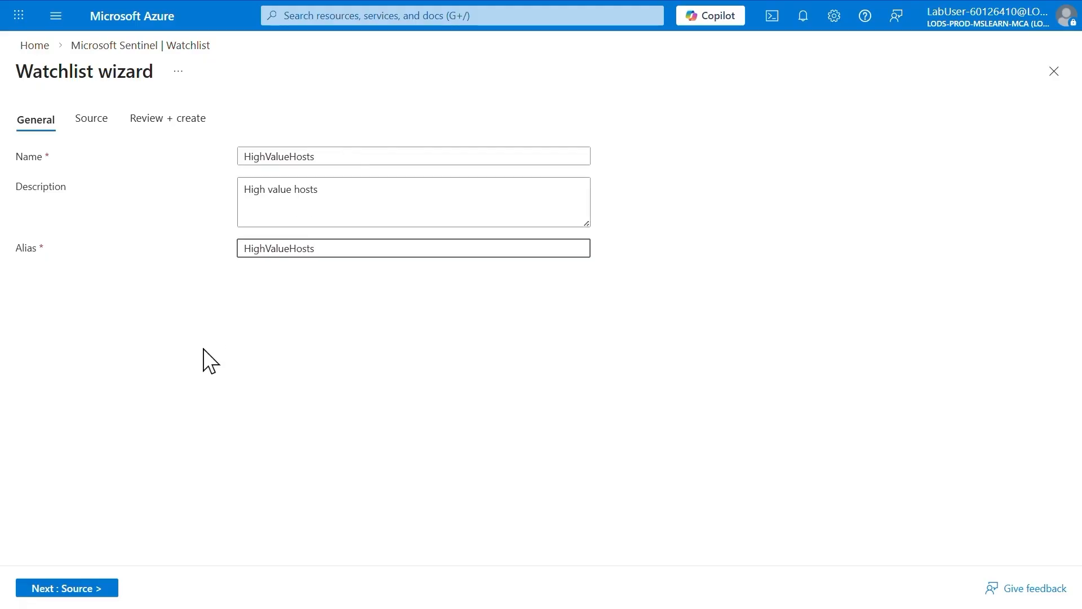
Upload the local file HighValueHosts.csv as the source of the watchlist
click(80, 590)
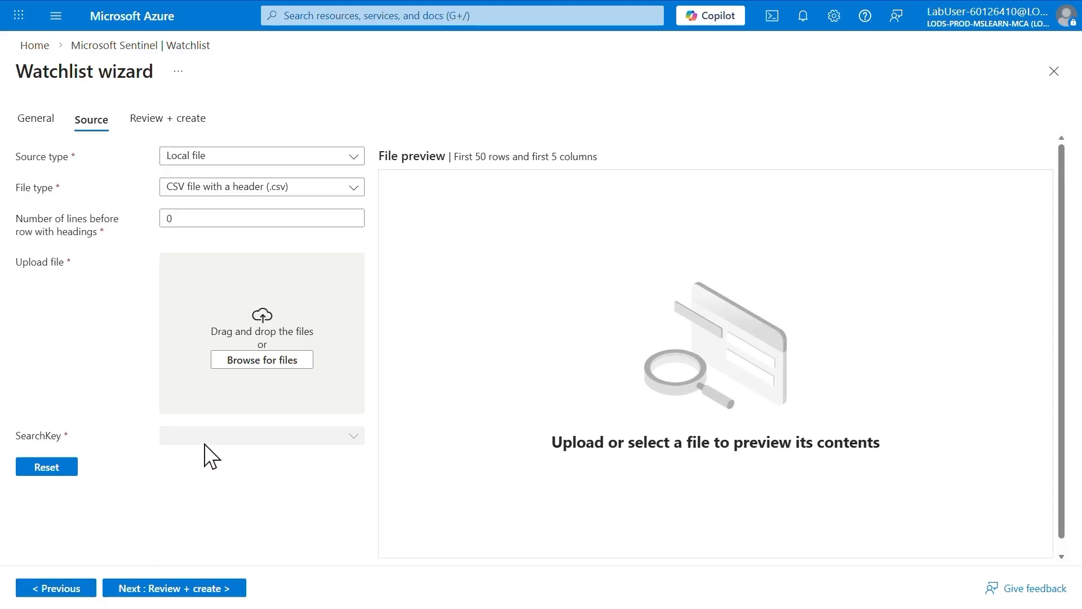
key(alt+Tab)
drag(471, 212, 224, 315)
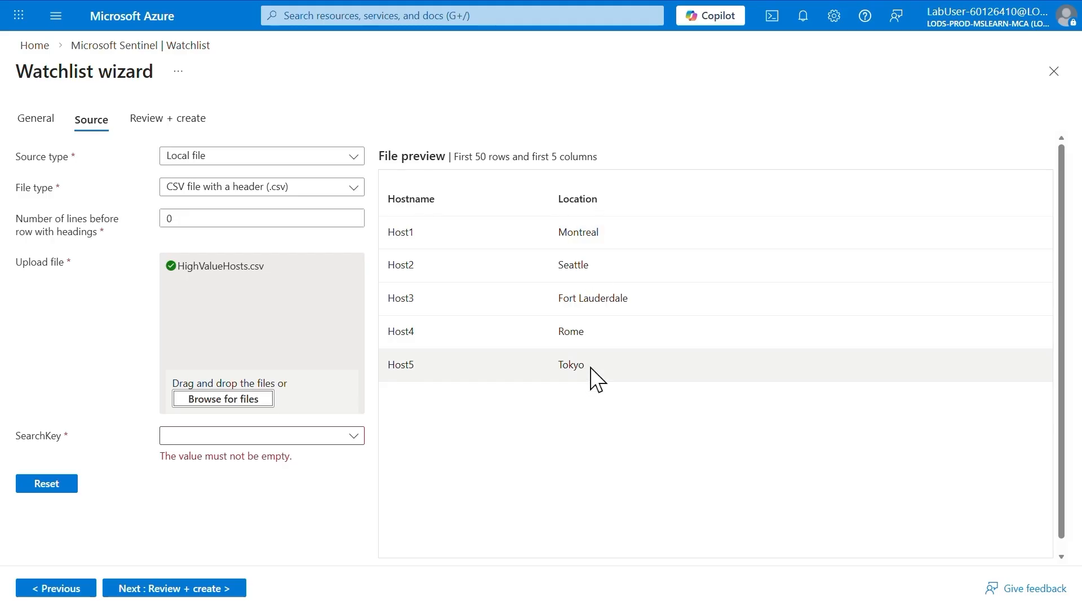
Choose Hostname as the watchlist's SearchKey and create the watchlist
click(300, 435)
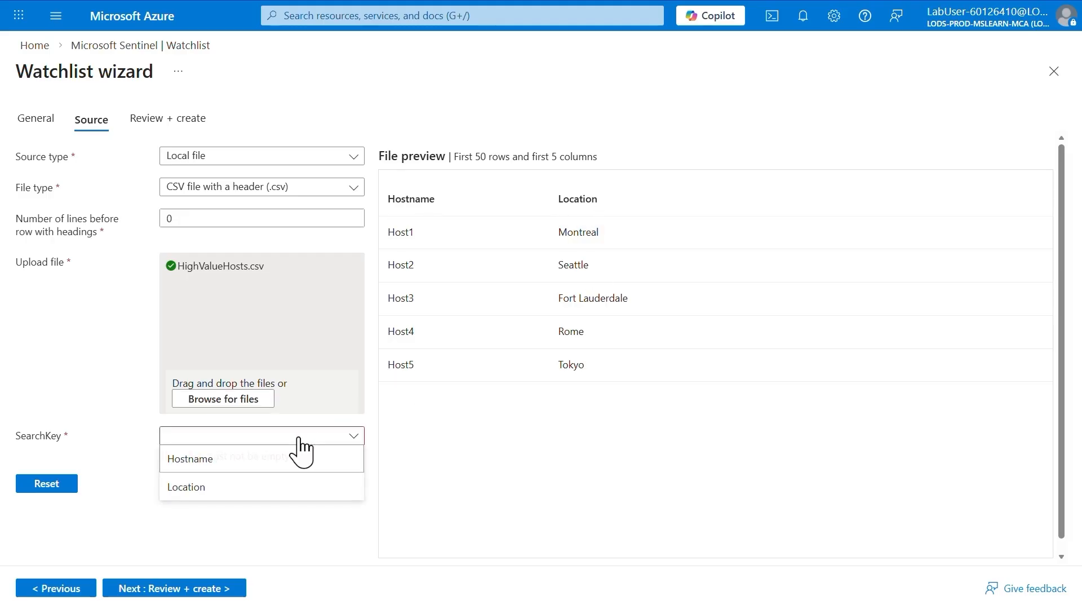
click(187, 467)
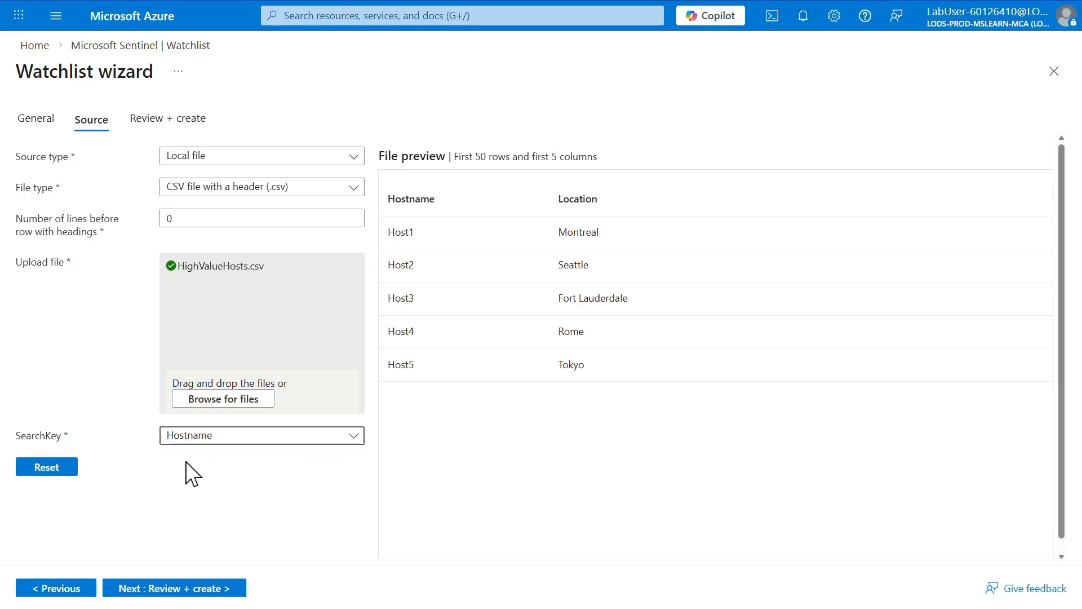
click(167, 589)
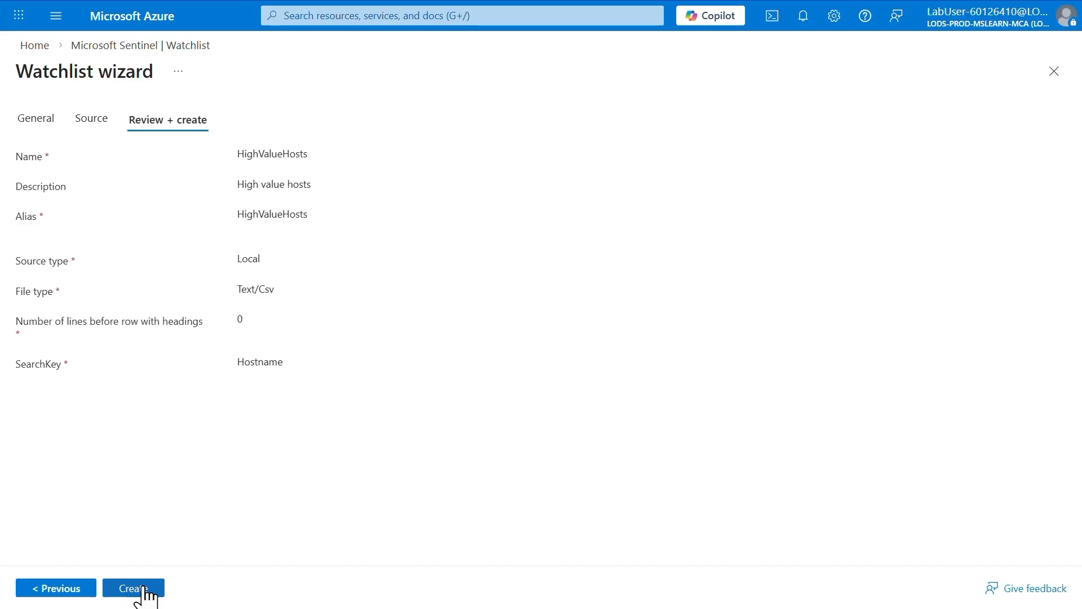
click(141, 589)
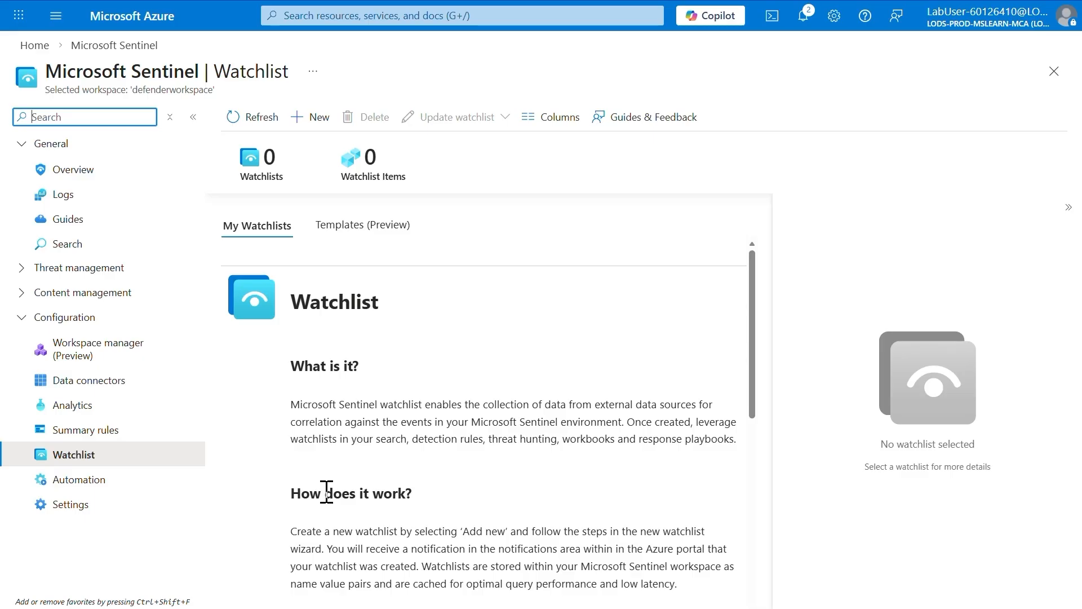
Refresh the watchlists and open the HighValueHosts watchlist in the logs
click(248, 122)
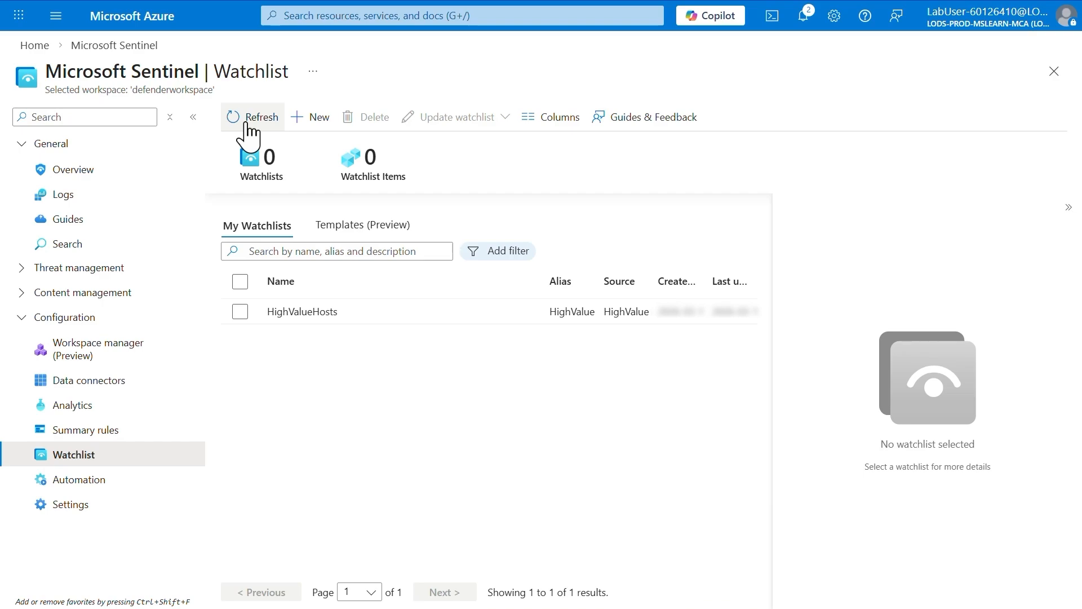
click(308, 319)
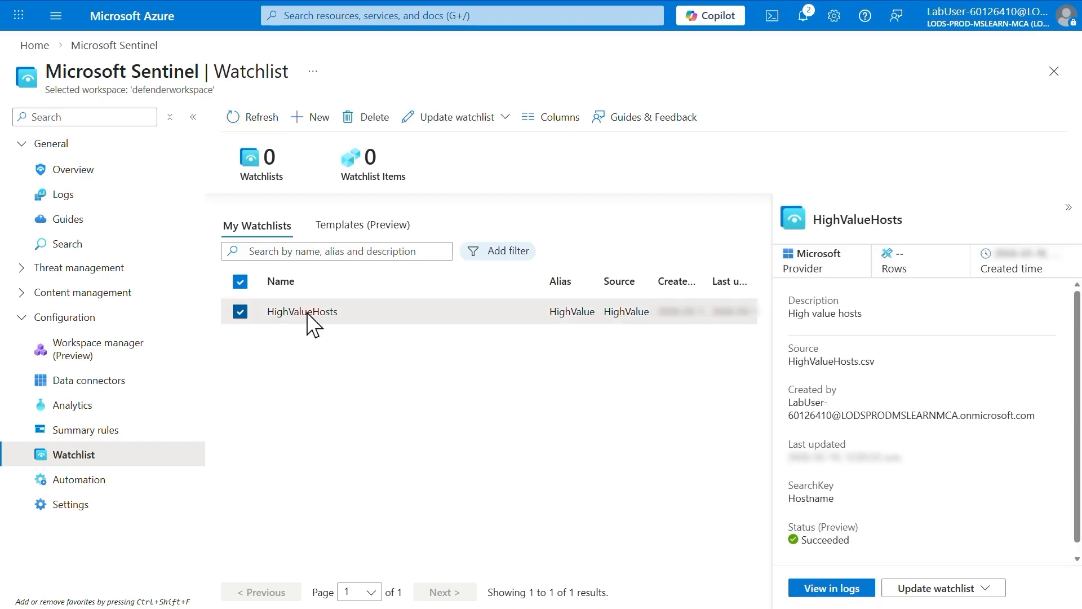
click(847, 590)
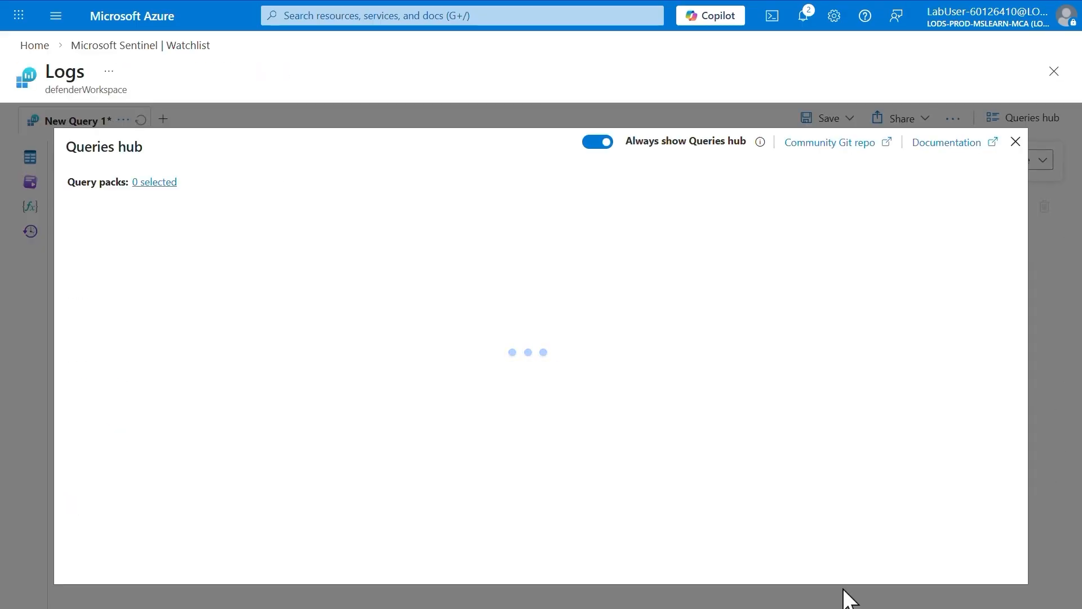
Dismiss the Queries hub, switch the query to KQL mode and run _GetWatchlist('HighValueHosts')
click(1015, 143)
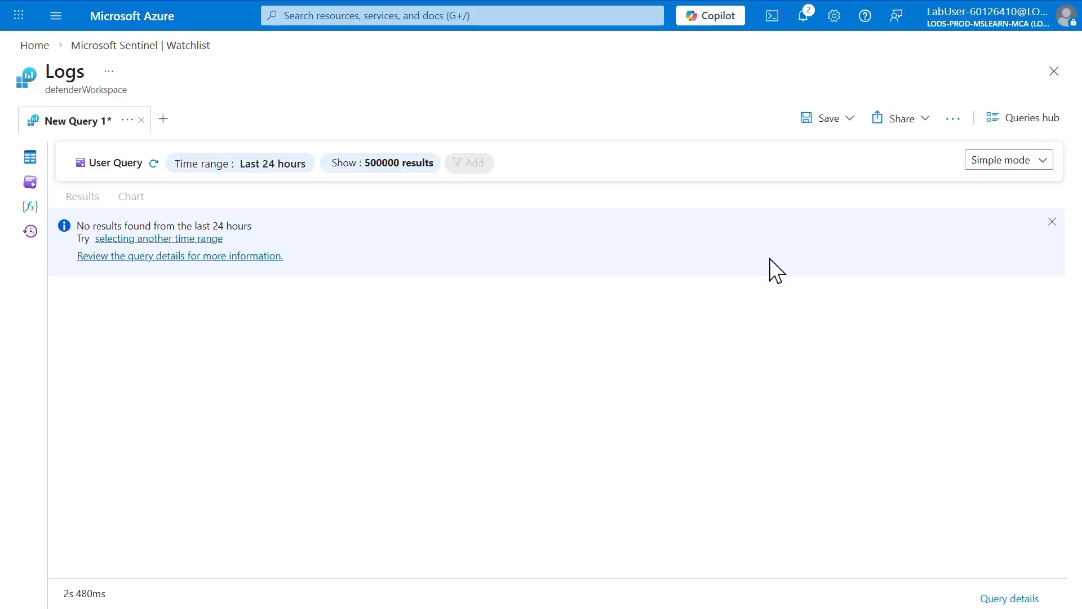
click(994, 162)
click(1003, 210)
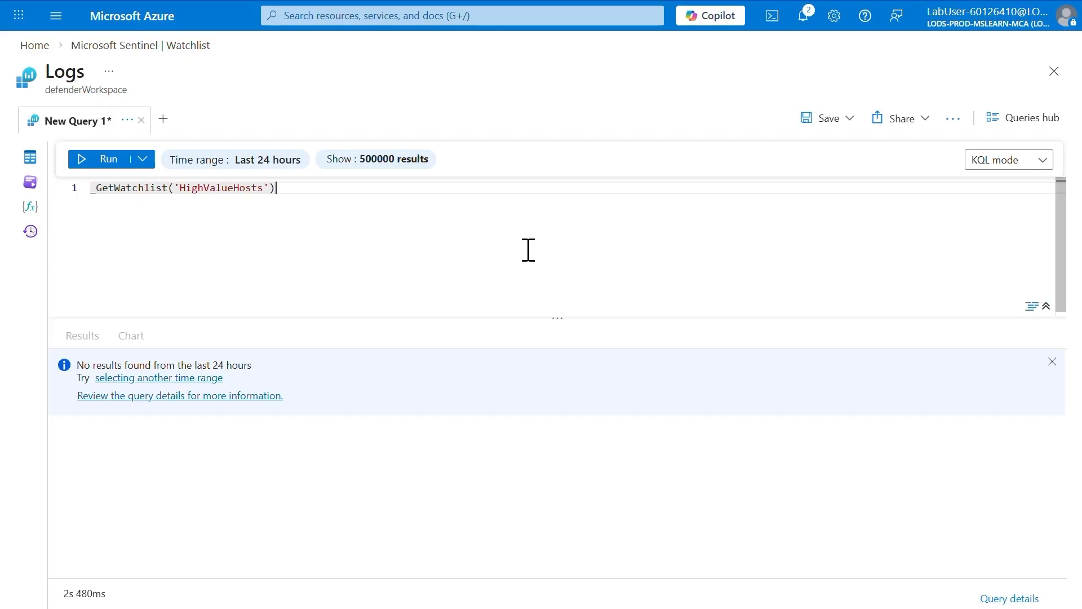
click(105, 162)
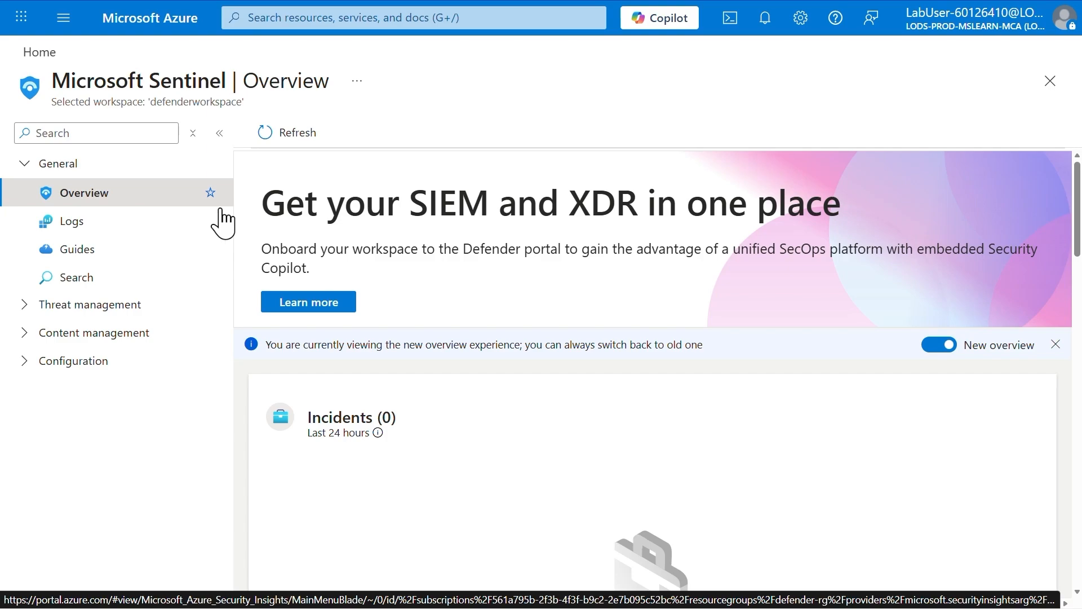
Start a new TI object of type Indicator in the threat intelligence of the defenderWorkspace
click(70, 310)
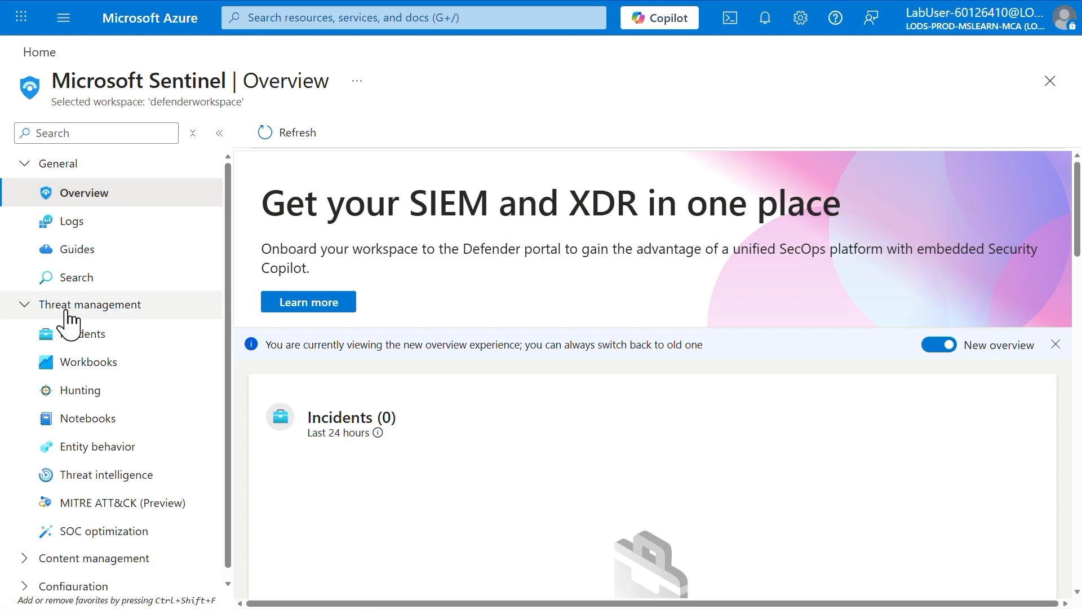
click(85, 479)
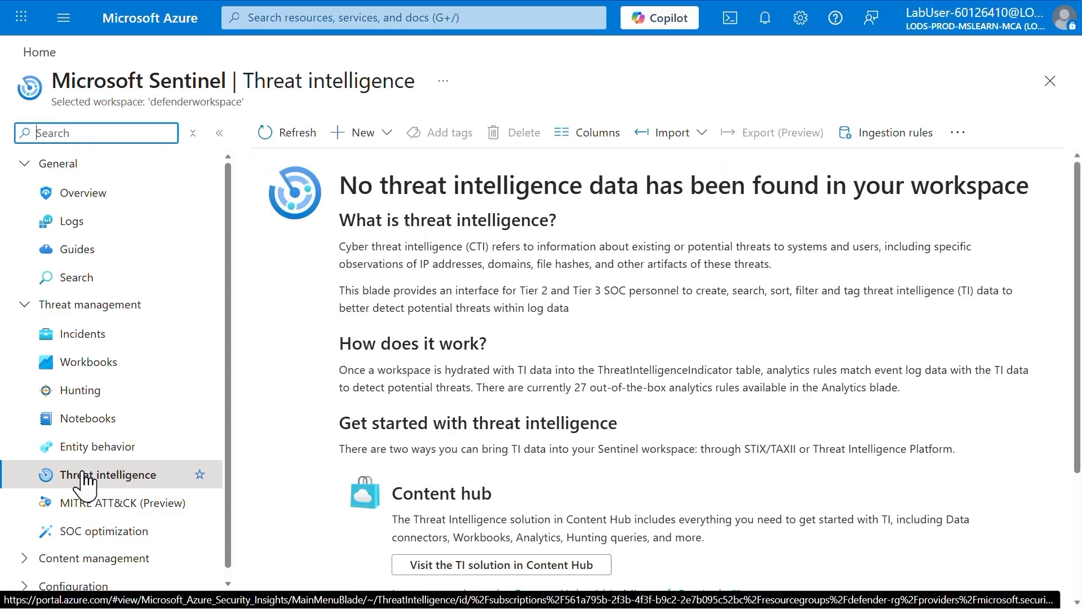
click(382, 141)
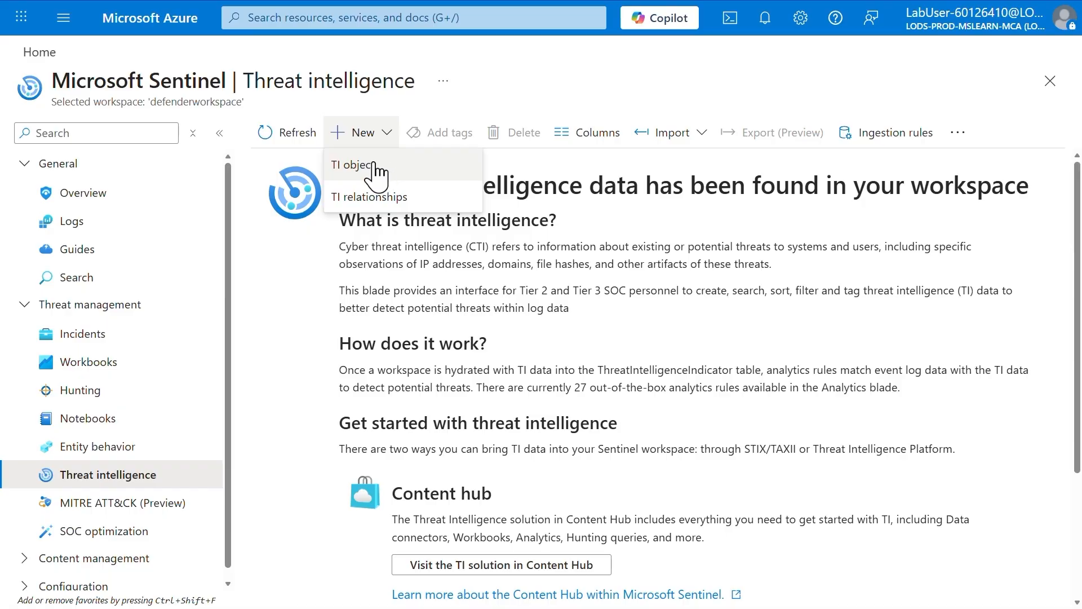
click(354, 166)
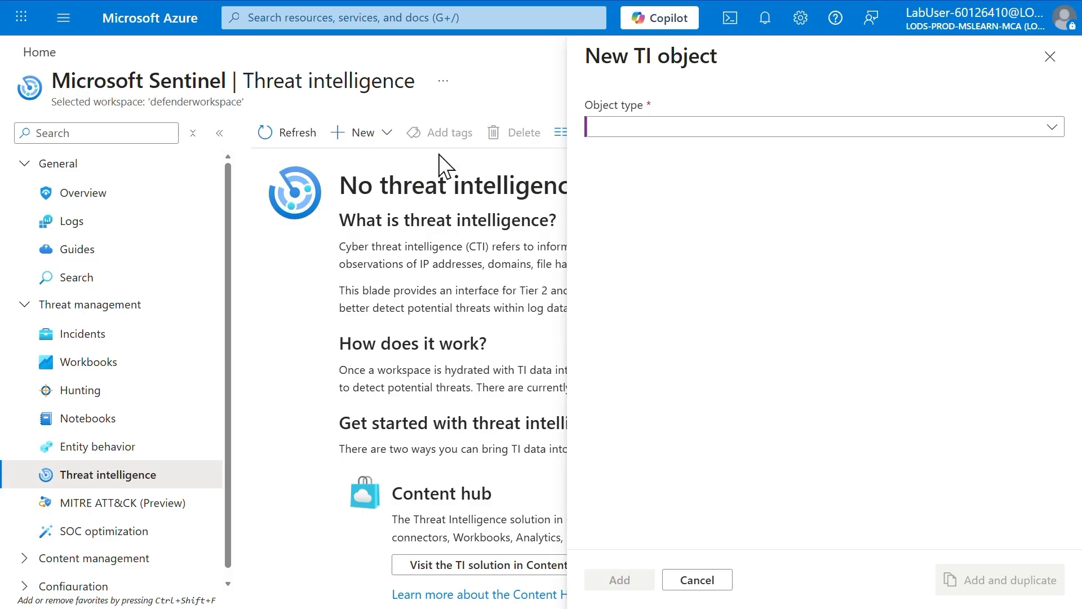
click(754, 128)
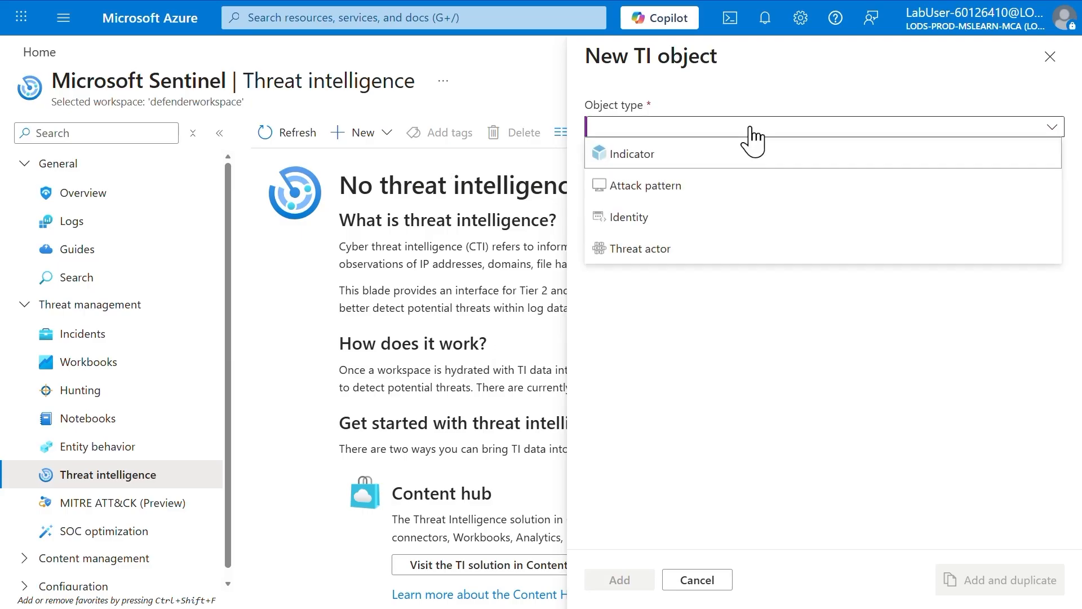
click(662, 162)
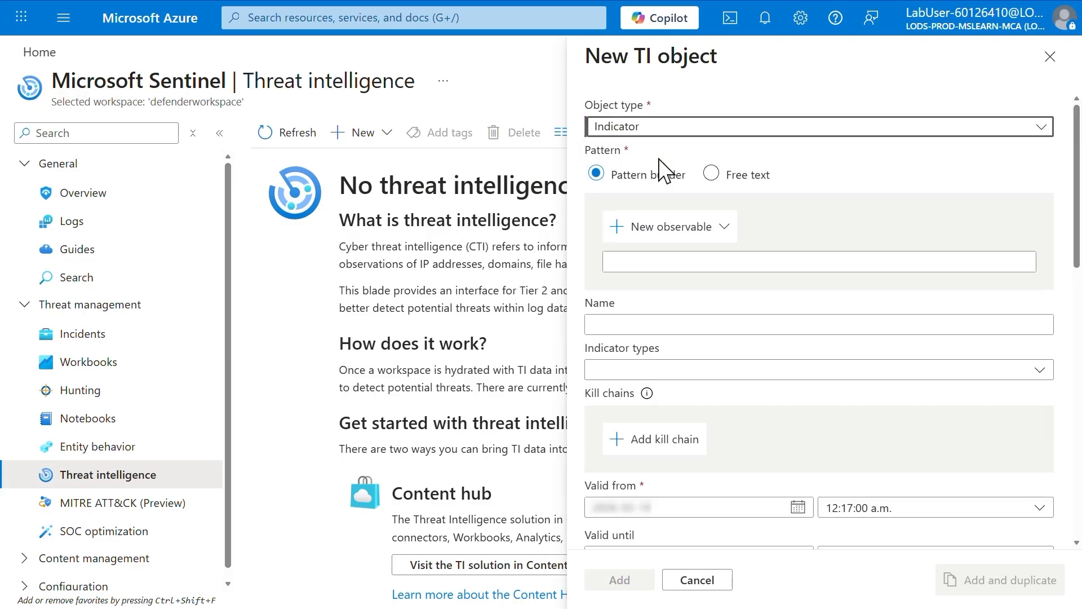
Add a domain name observable with the value contoso.com and name the indicator contoso.com
click(656, 232)
click(648, 271)
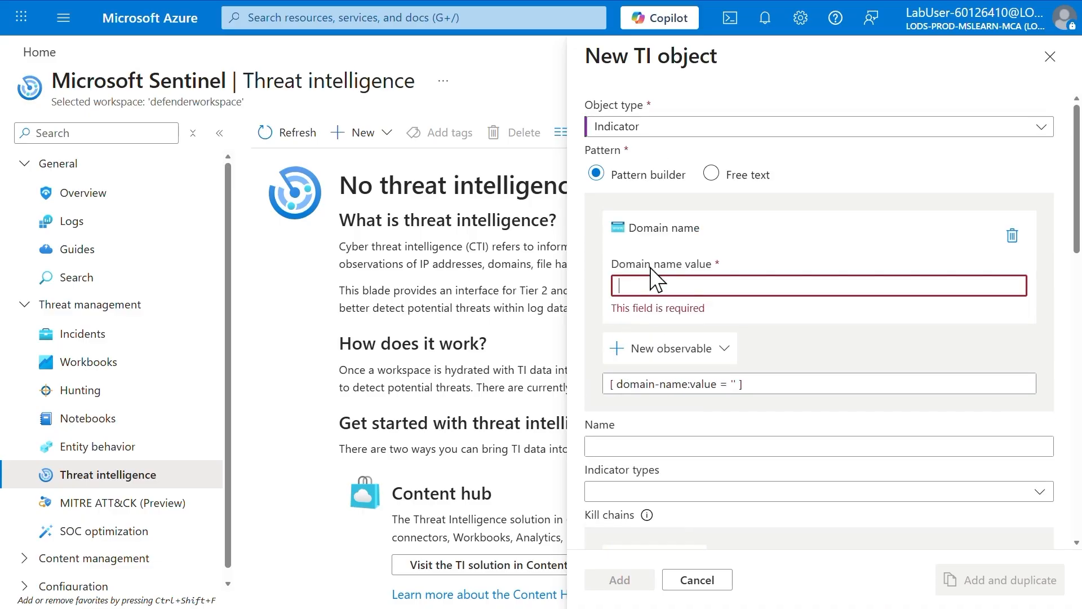
text(contoso.com)
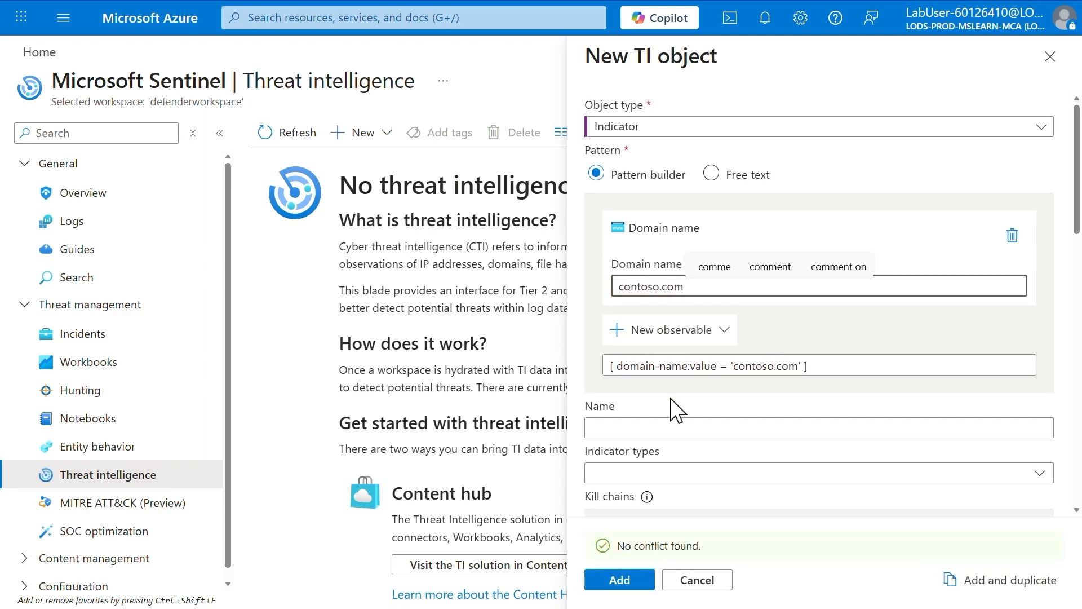
click(672, 426)
scroll(671, 427, down, 4)
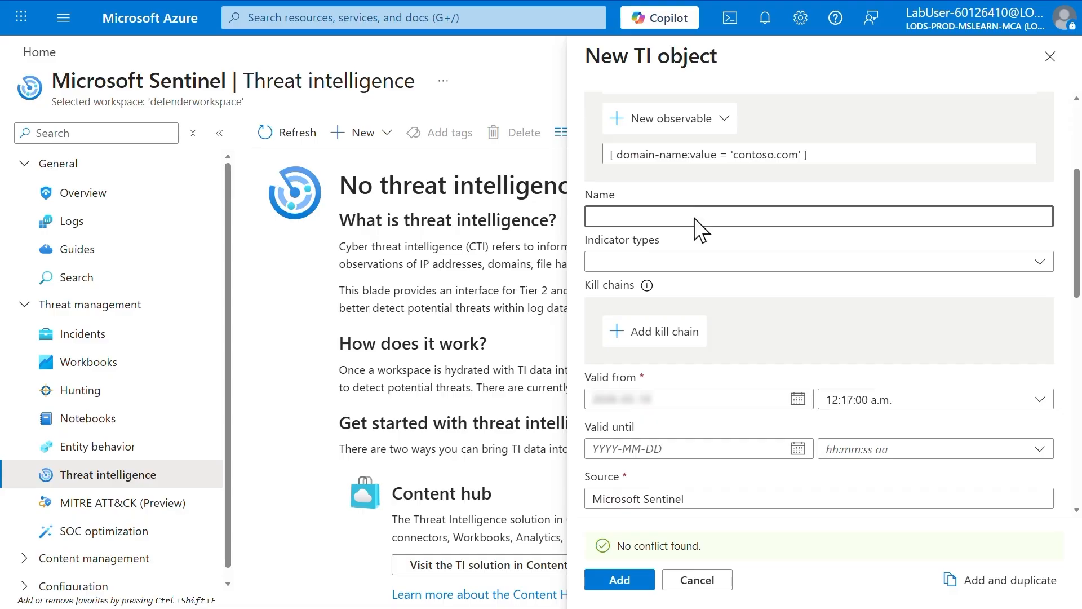
text(contoso.com)
key(Tab)
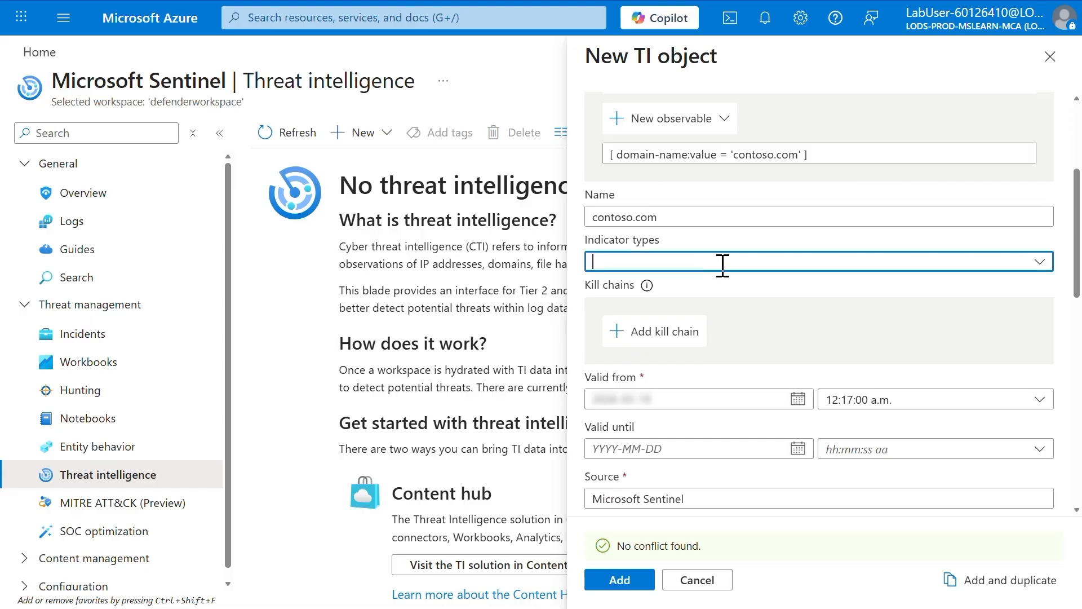
Set the indicator type to Malicious activity
click(1039, 264)
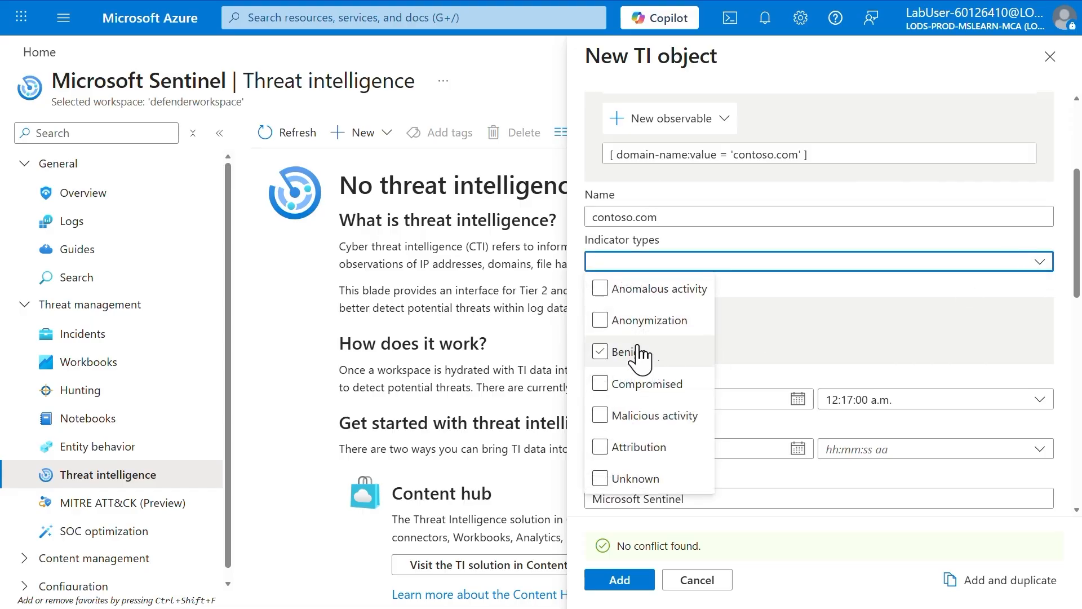
click(599, 418)
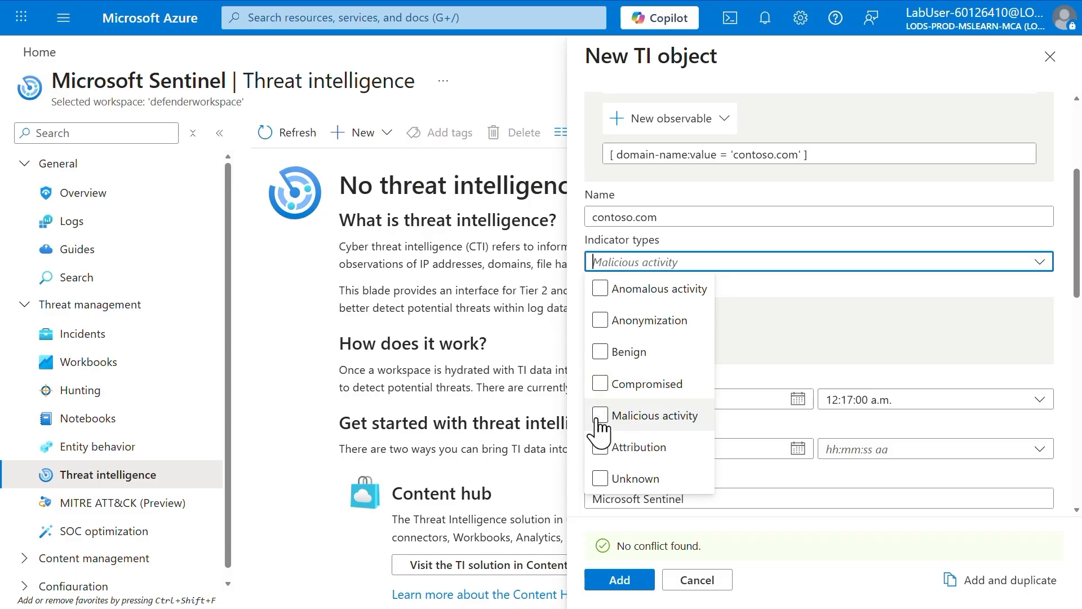
click(1036, 263)
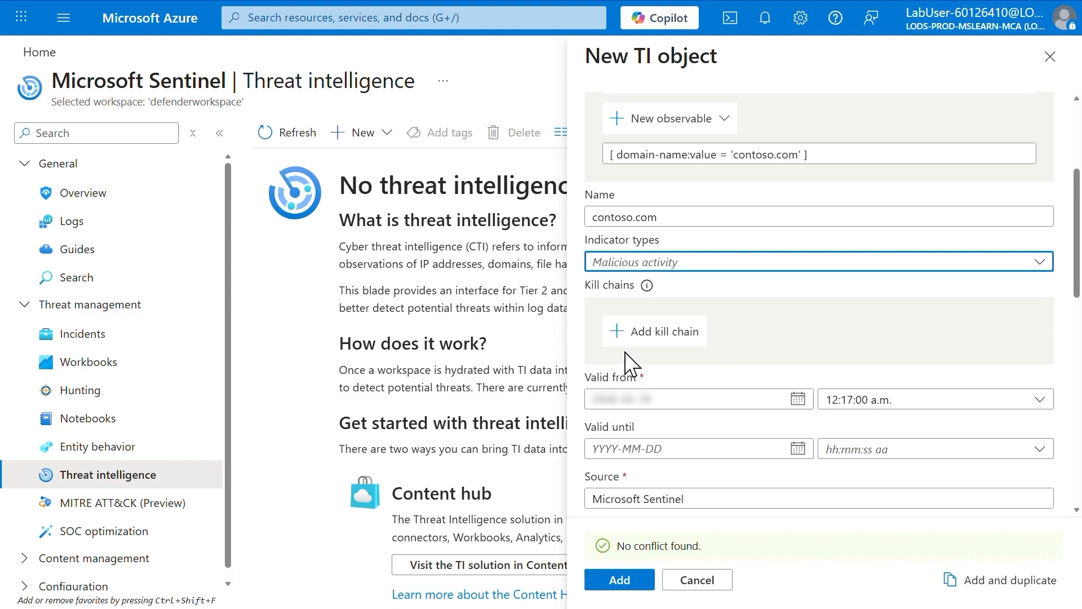
Add the contoso.com indicator to the workspace and refresh the threat intelligence list
scroll(726, 367, down, 1)
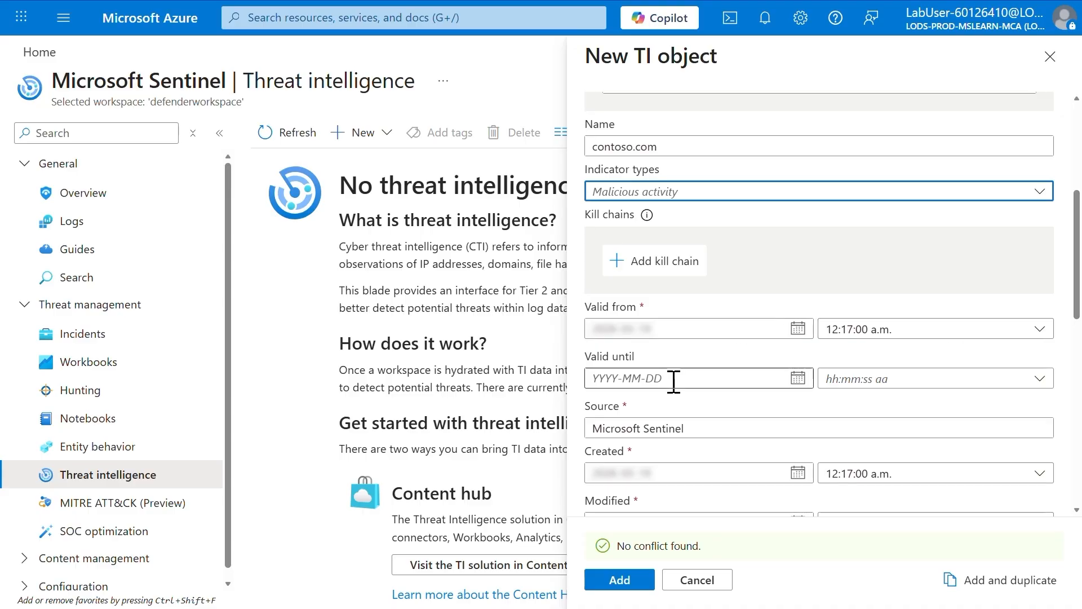
scroll(676, 395, down, 1)
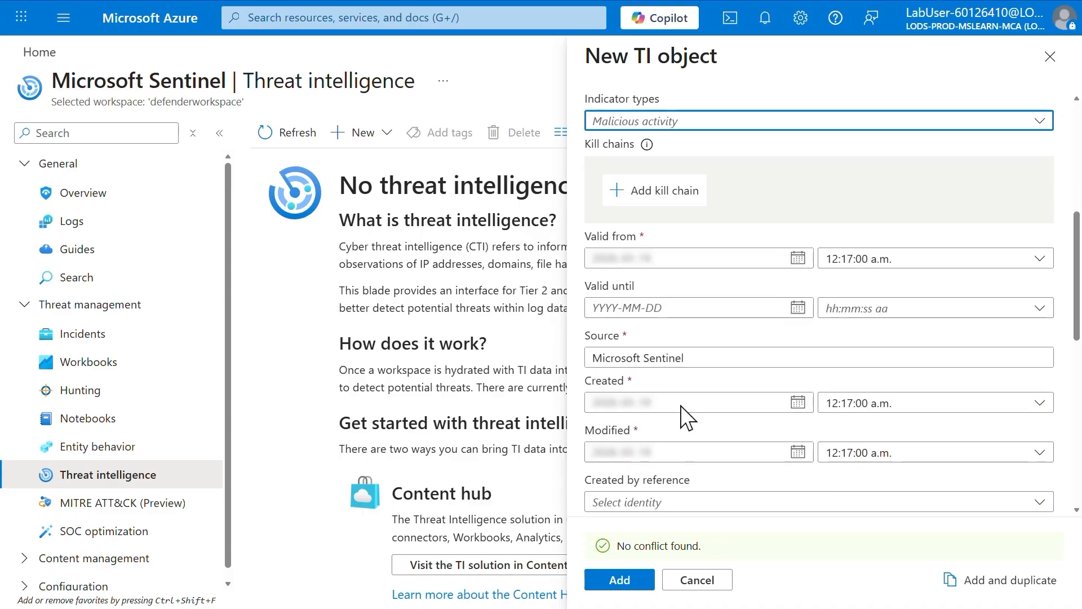
click(632, 583)
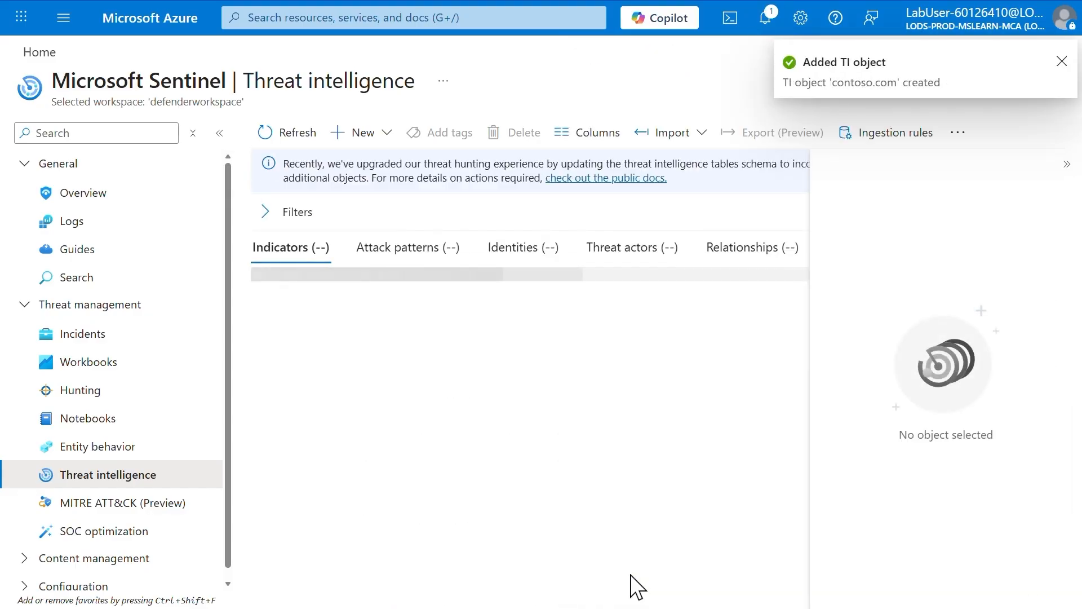
click(281, 138)
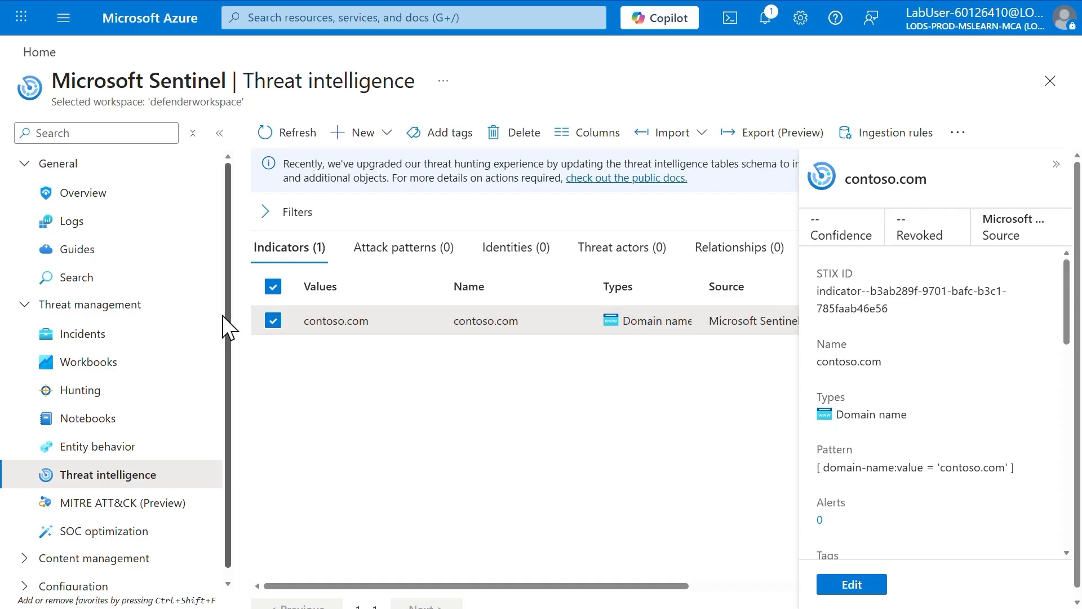
Open the workspace logs, dismiss the Queries hub and KQL default prompt, and clear the watchlist query from the editor
click(93, 223)
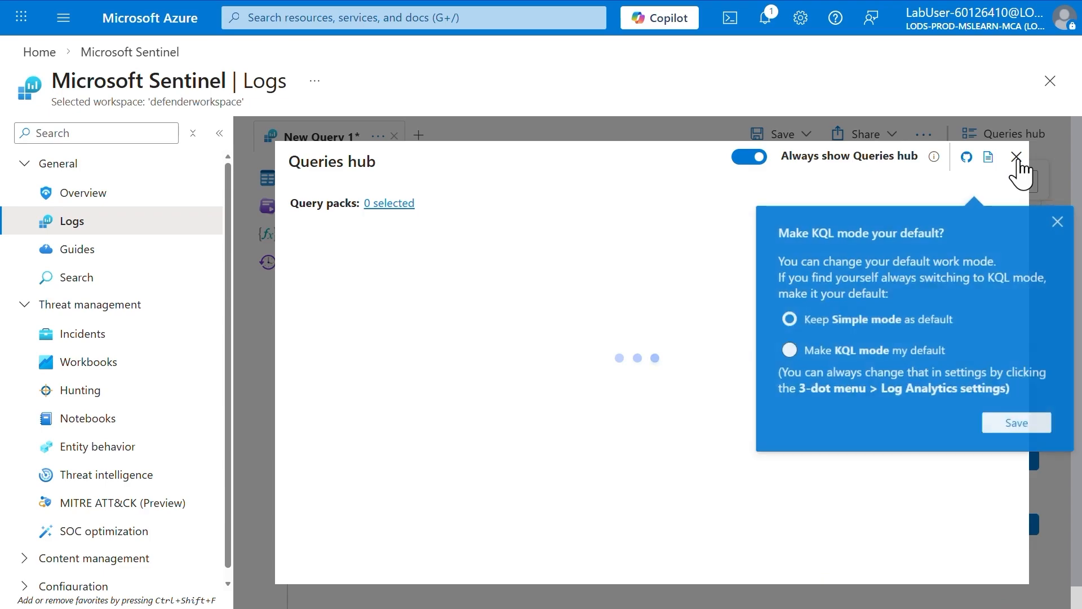
click(1016, 161)
click(1060, 220)
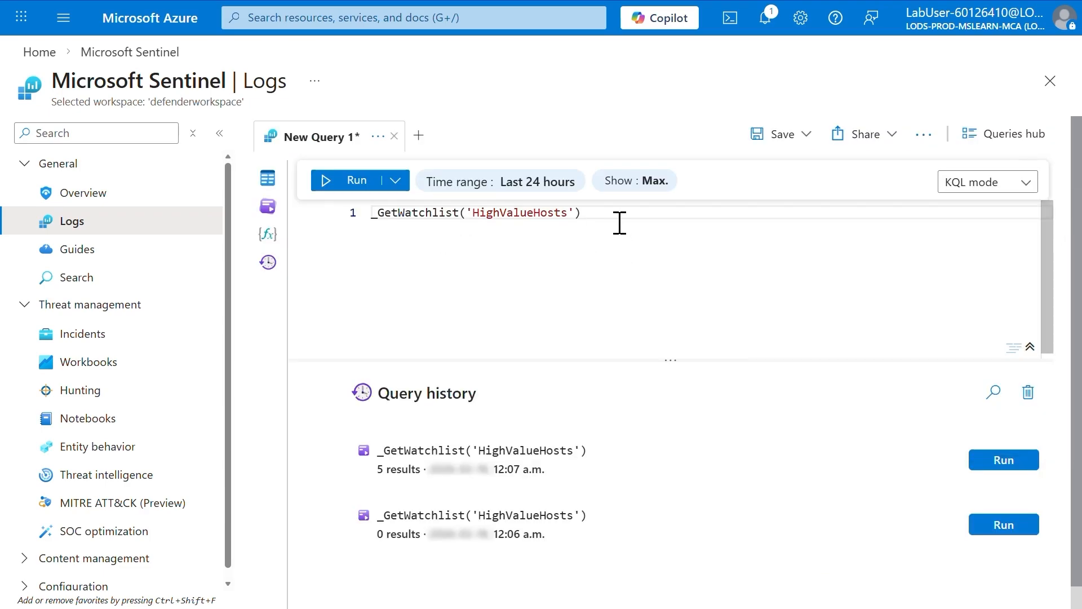
drag(617, 220, 319, 214)
key(Delete)
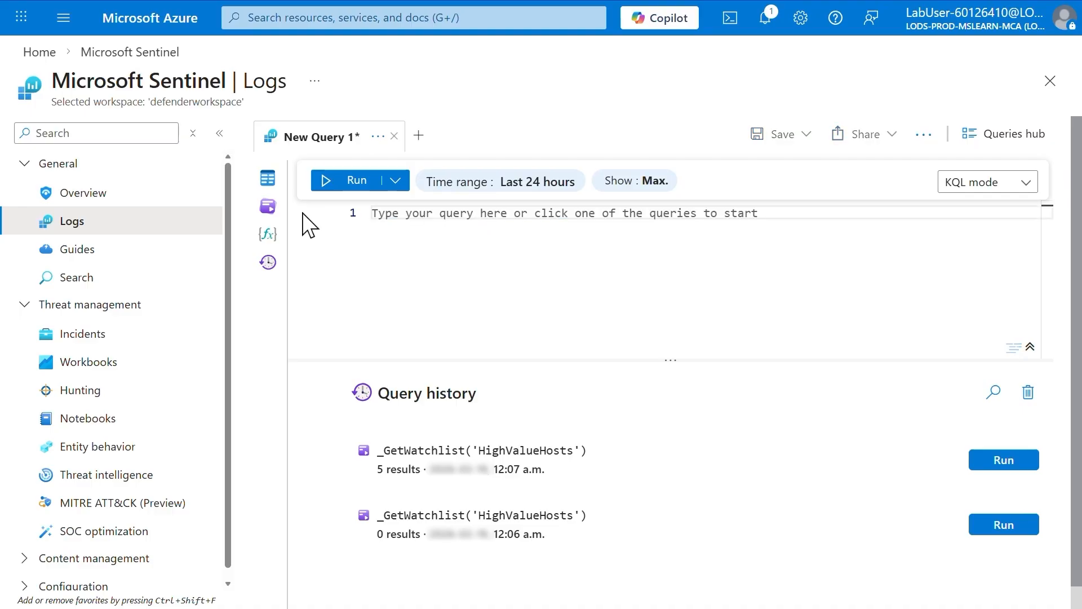
Query the ThreatIntelIndicators table over the last 24 hours, leaving only the table name in the query, and run it
text(Thr)
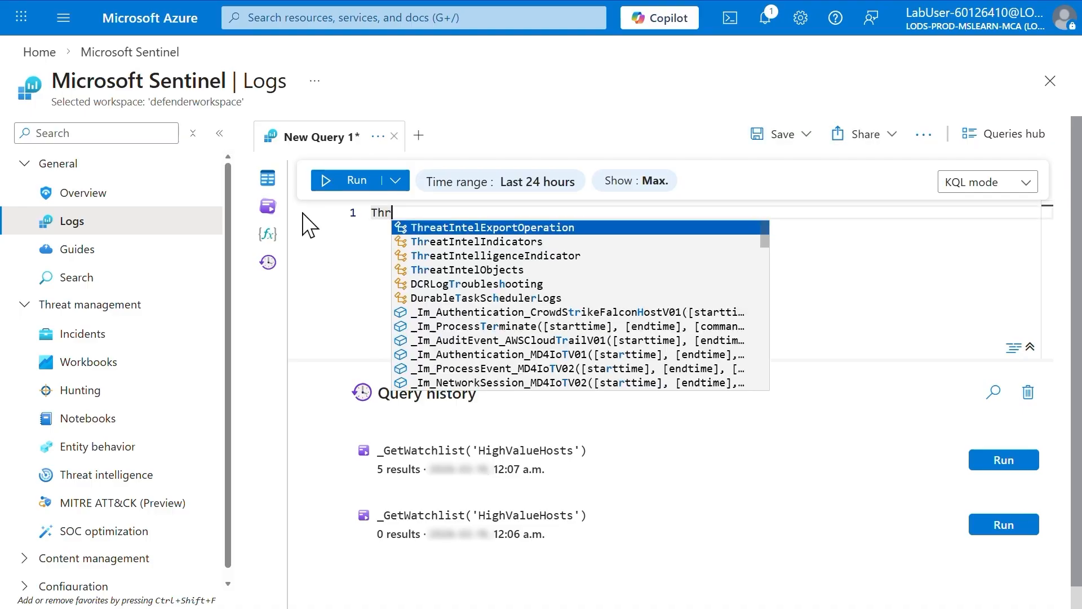
text(eatI)
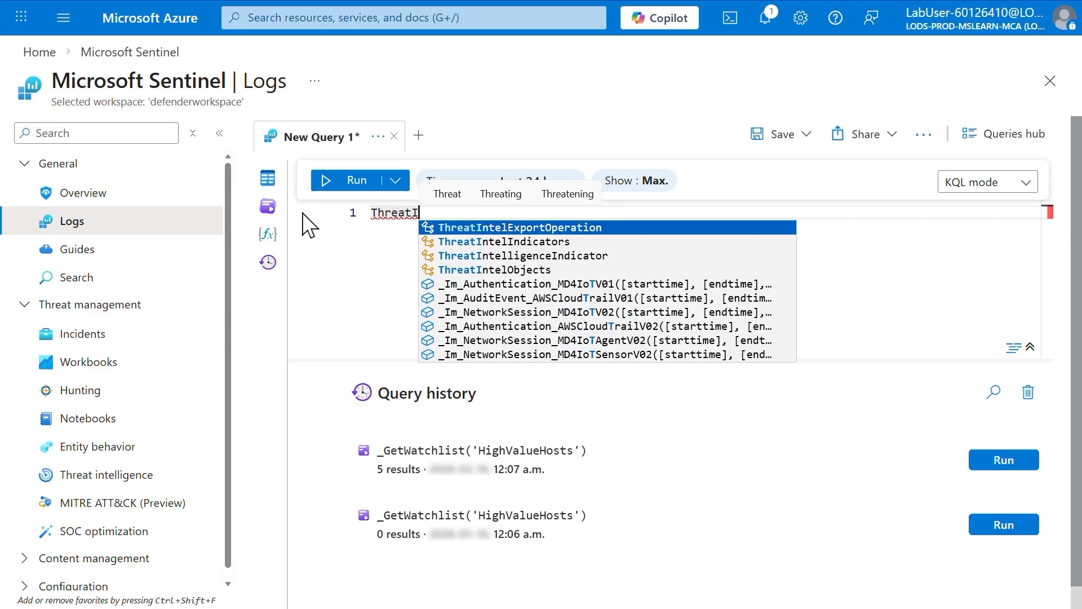
key(Down)
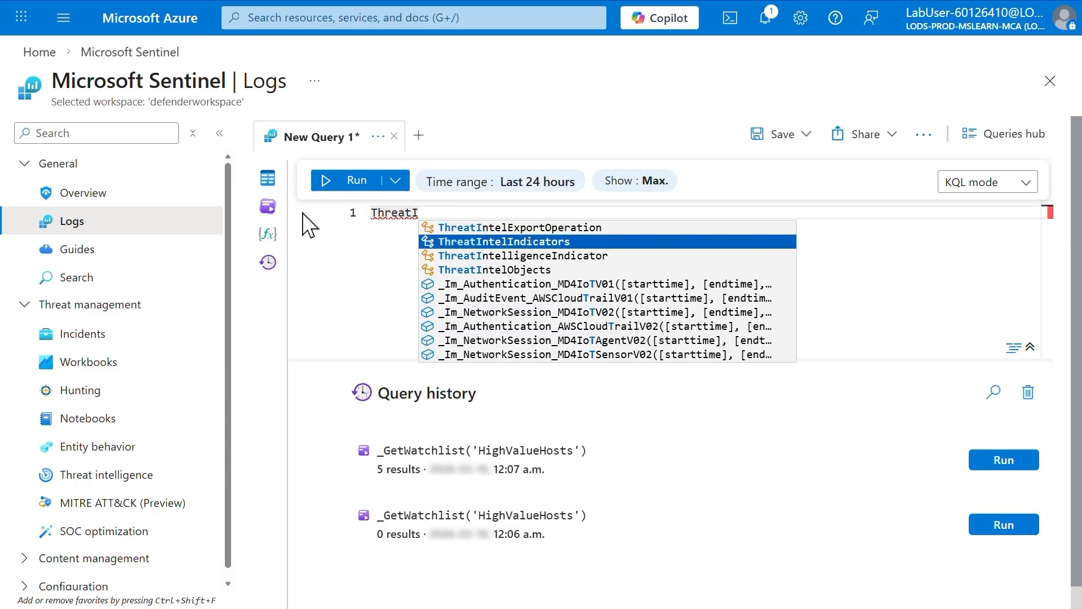
key(Return)
key(Return)
text(|)
key(Escape)
key(BackSpace)
key(BackSpace)
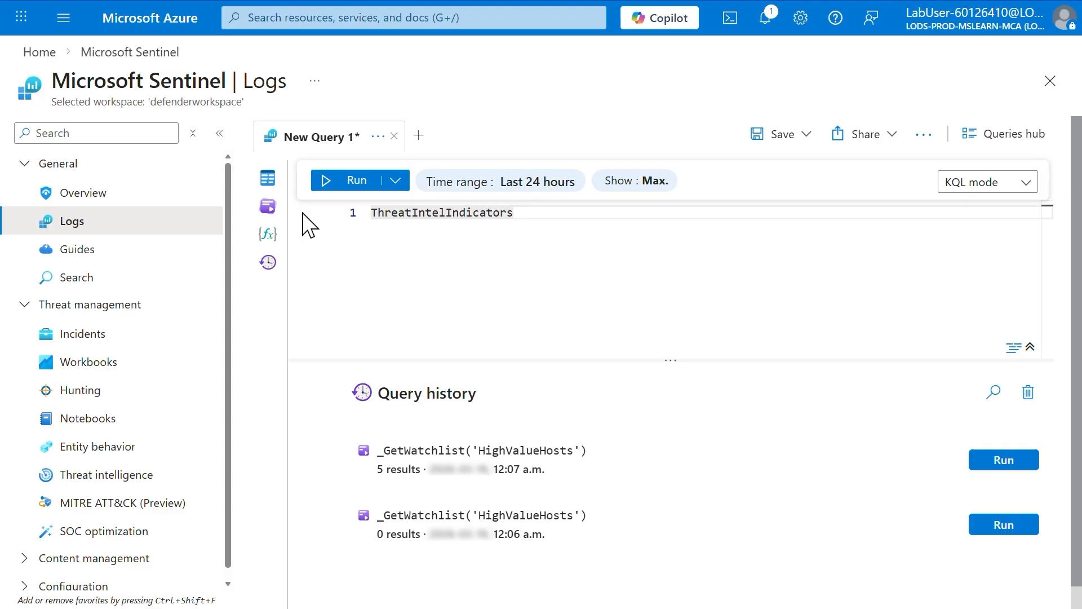
key(shift+Return)
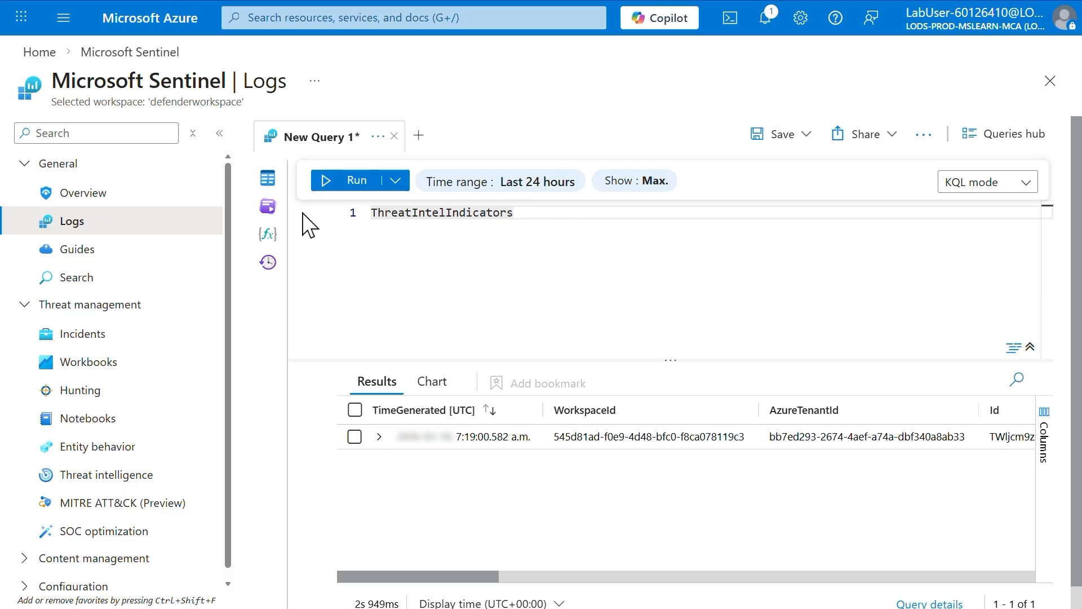
Add a second line to the query that projects only the ObservableValue column, and run it
key(Return)
text(| project )
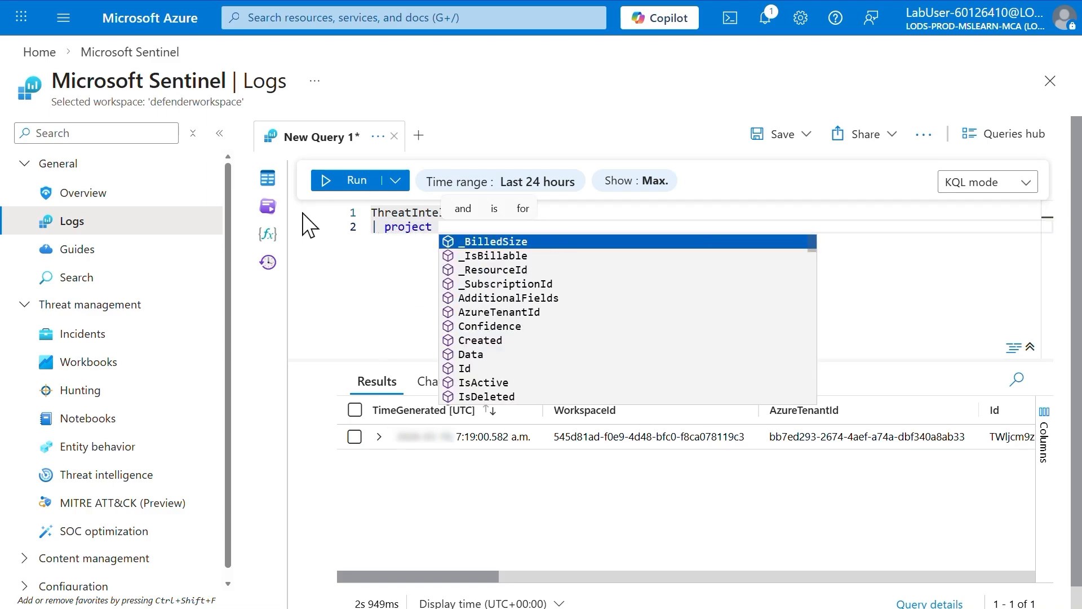
text(Ob)
key(Down)
key(Tab)
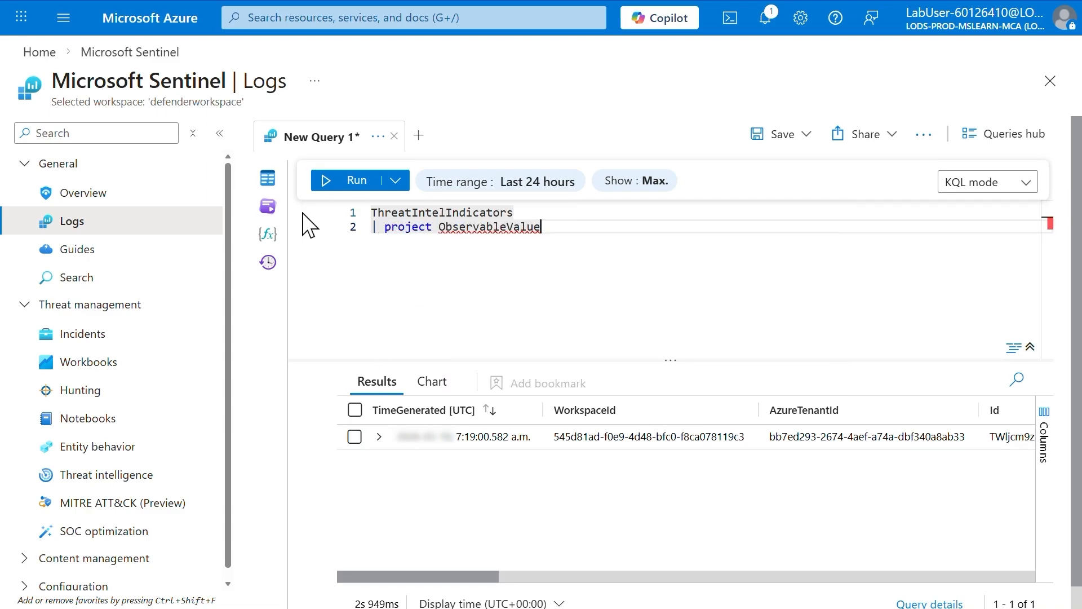
key(shift+Return)
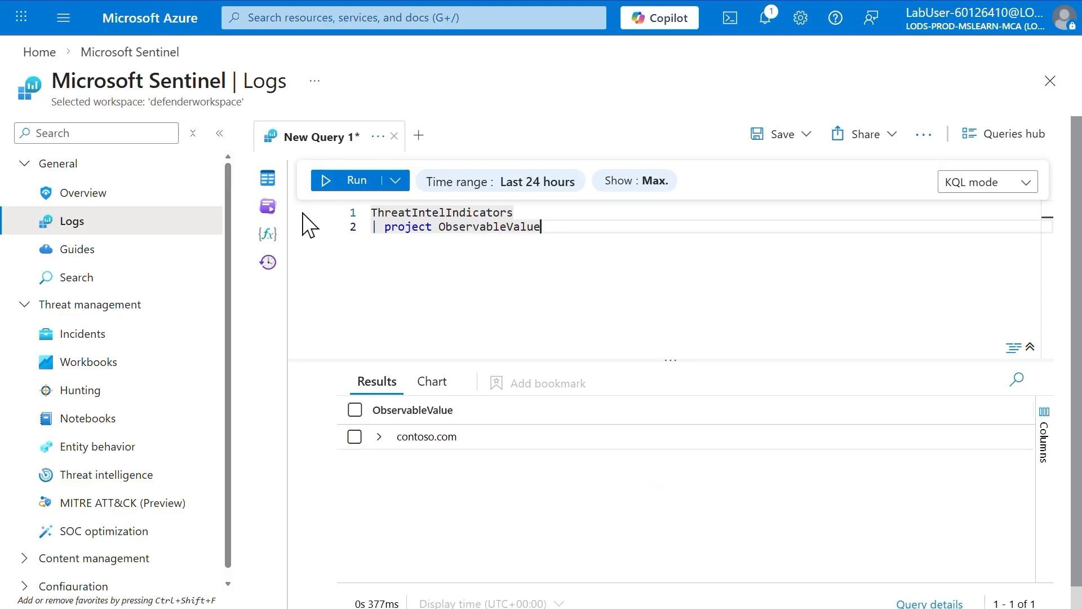